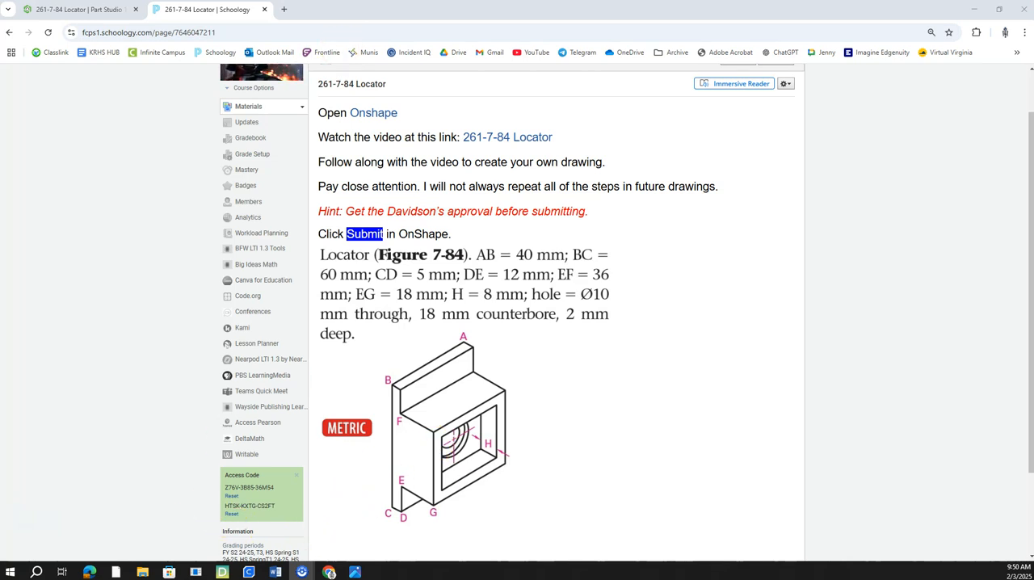
Step: Switch to the Onshape part and start a new sketch on the block's front face, viewed normal to the sketch plane
left_click_drag(234, 17, 0, 49)
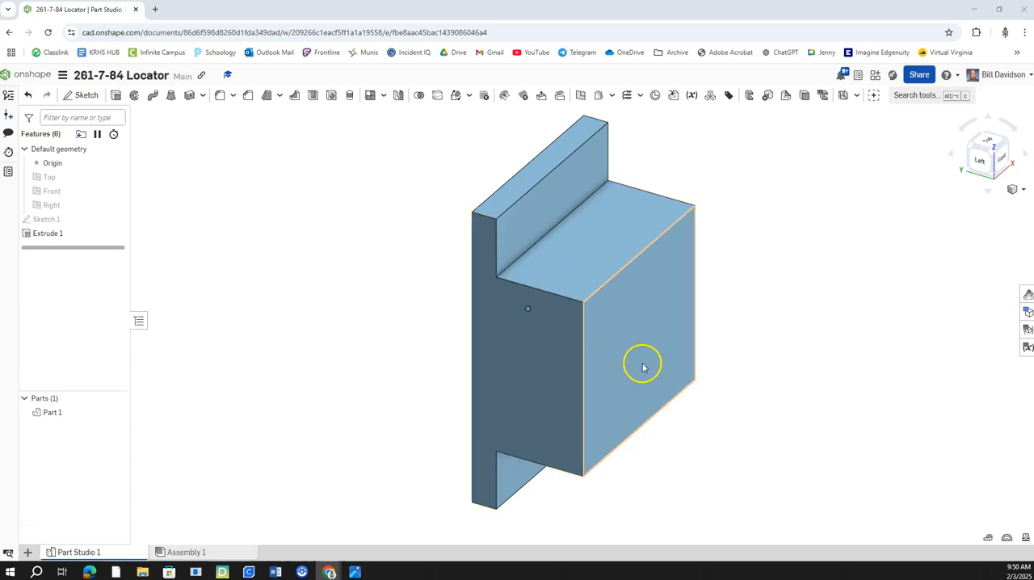
right_click(651, 319)
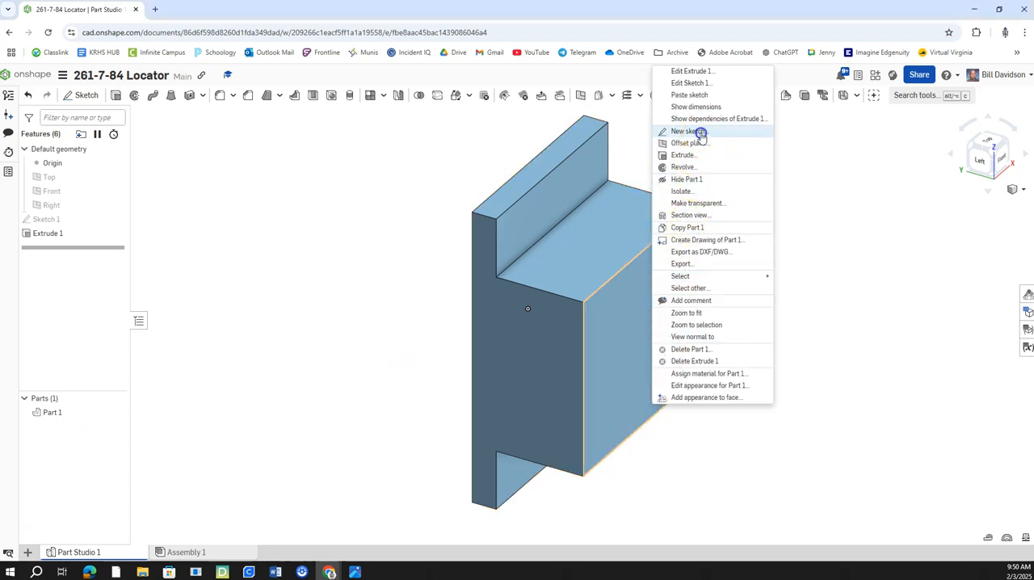
left_click(693, 131)
right_click(519, 323)
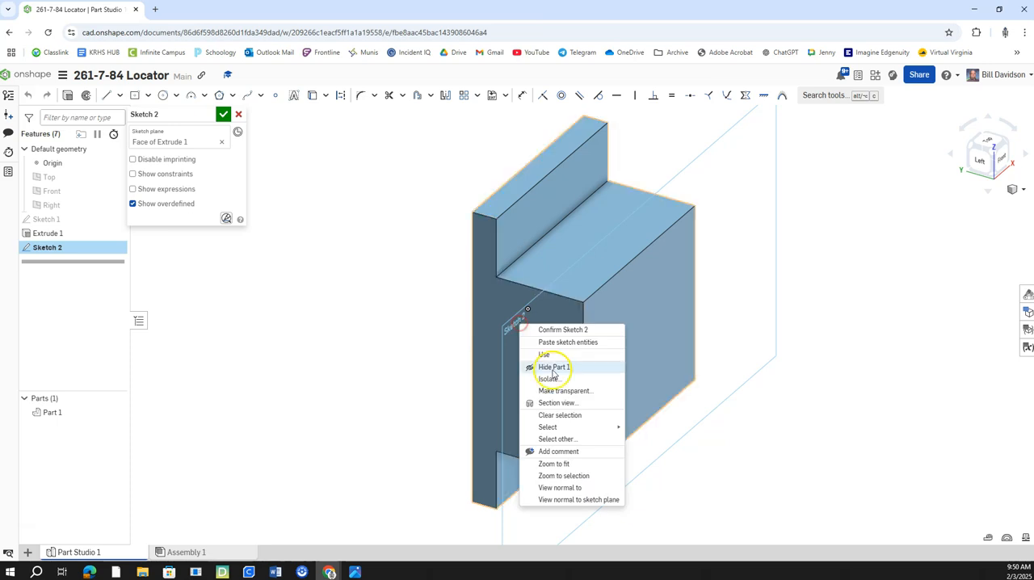
left_click(572, 500)
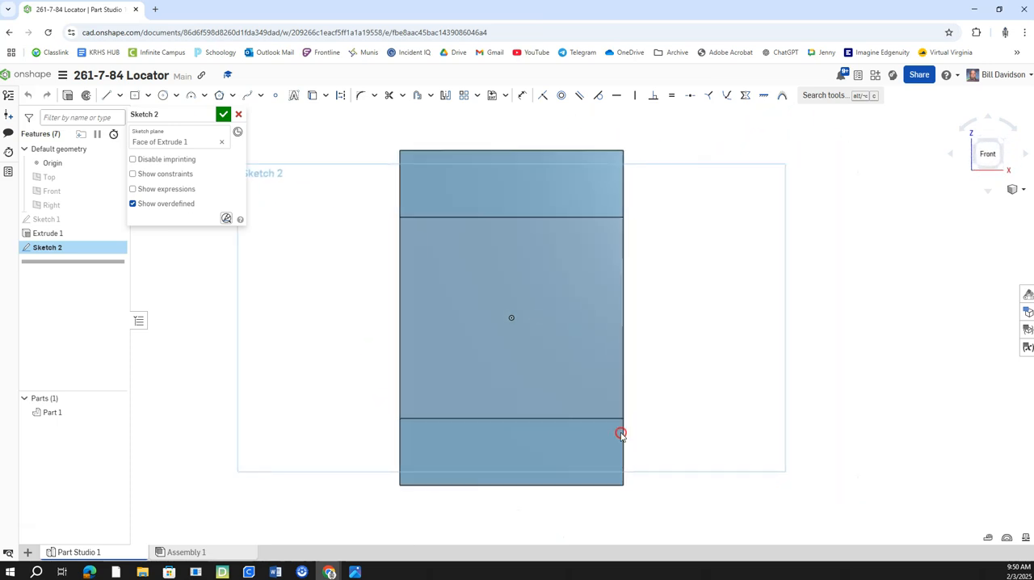
Step: Draw a center-point rectangle about 25 mm high on the front face, centered on the origin
left_click(135, 97)
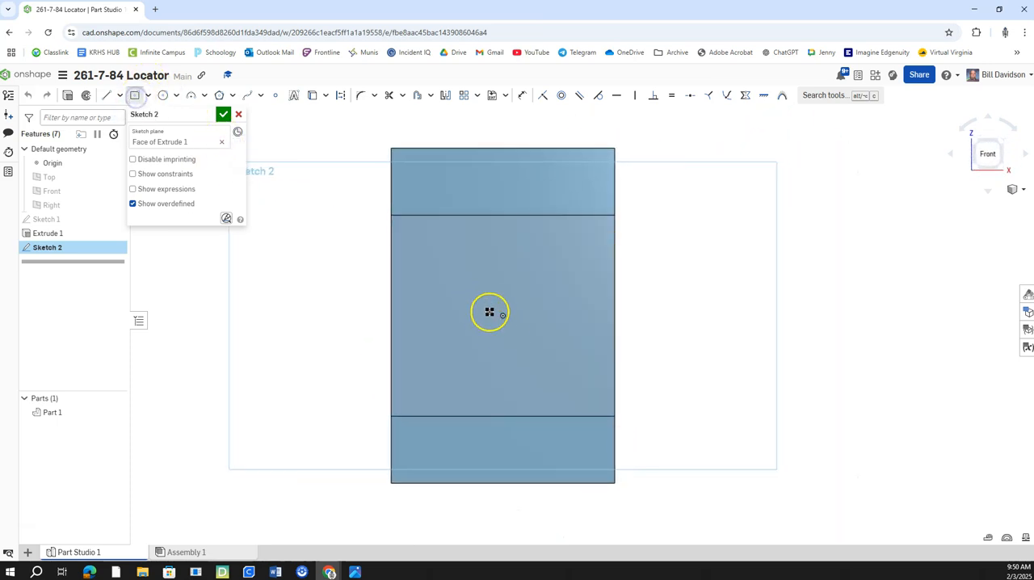
left_click(503, 315)
left_click(593, 384)
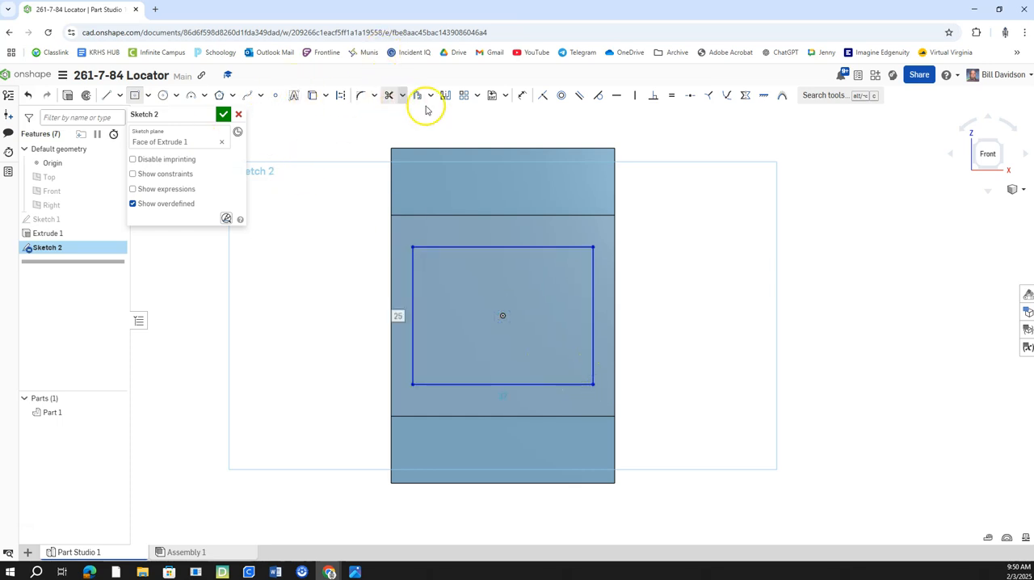
Step: Dimension the rectangle's upper edge 5 mm from the upper edge of the block face
left_click(521, 95)
left_click(546, 246)
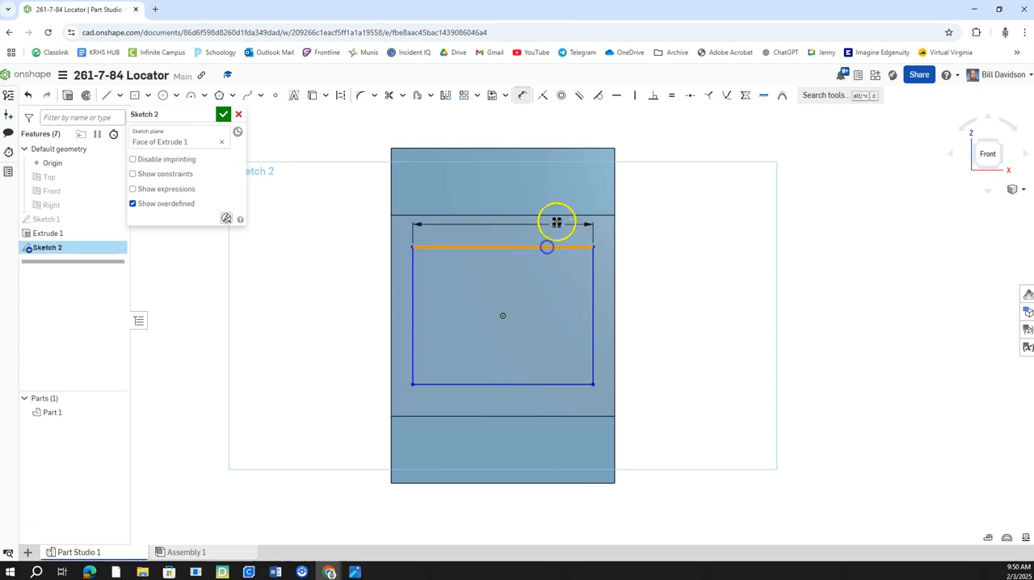
left_click(555, 215)
left_click(651, 228)
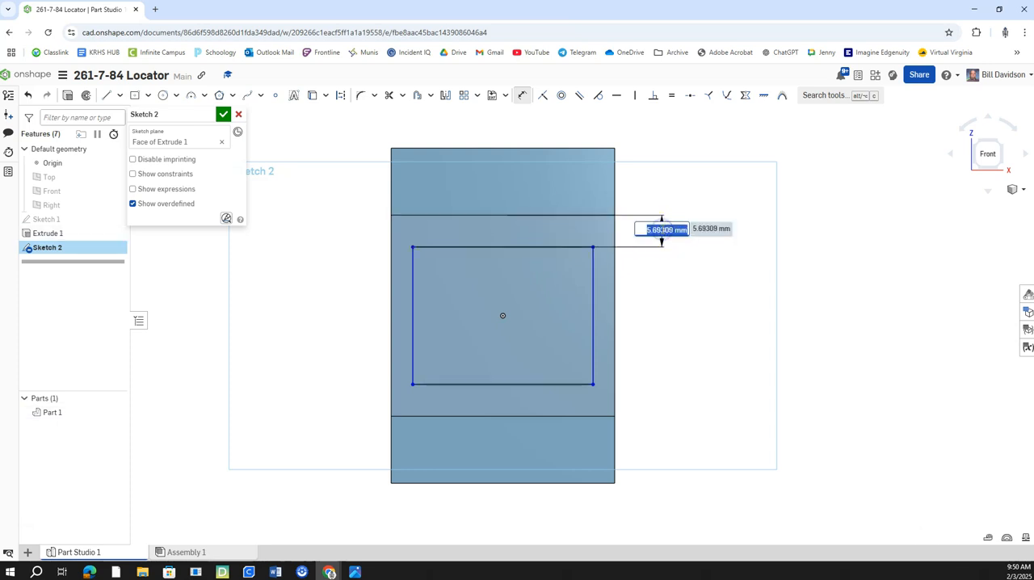
type("5")
key("Return")
Step: Dimension the rectangle's right side 5 mm from the block's right edge and accept the sketch
left_click(597, 301)
left_click(615, 301)
left_click(656, 293)
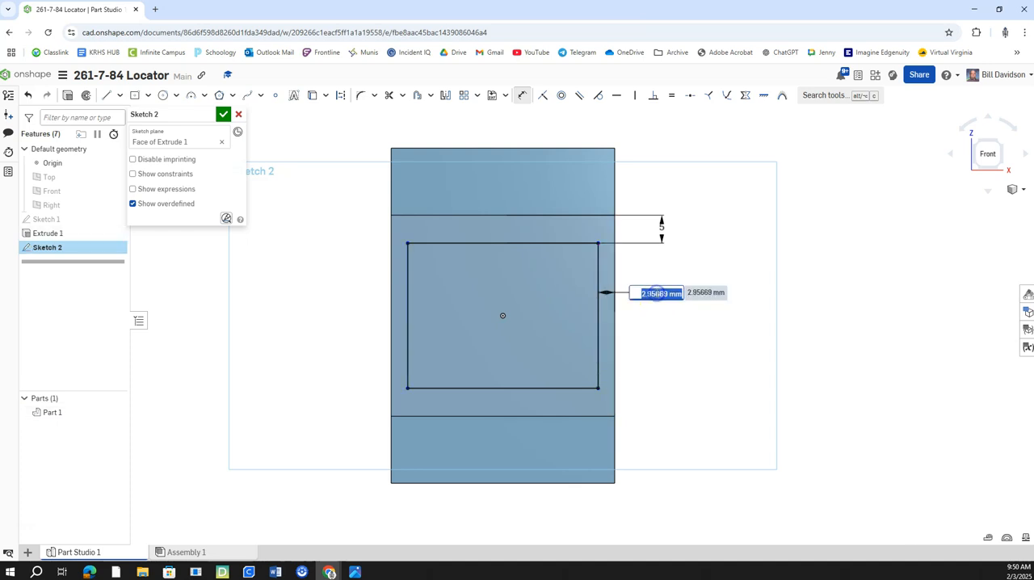
type("5")
key("Return")
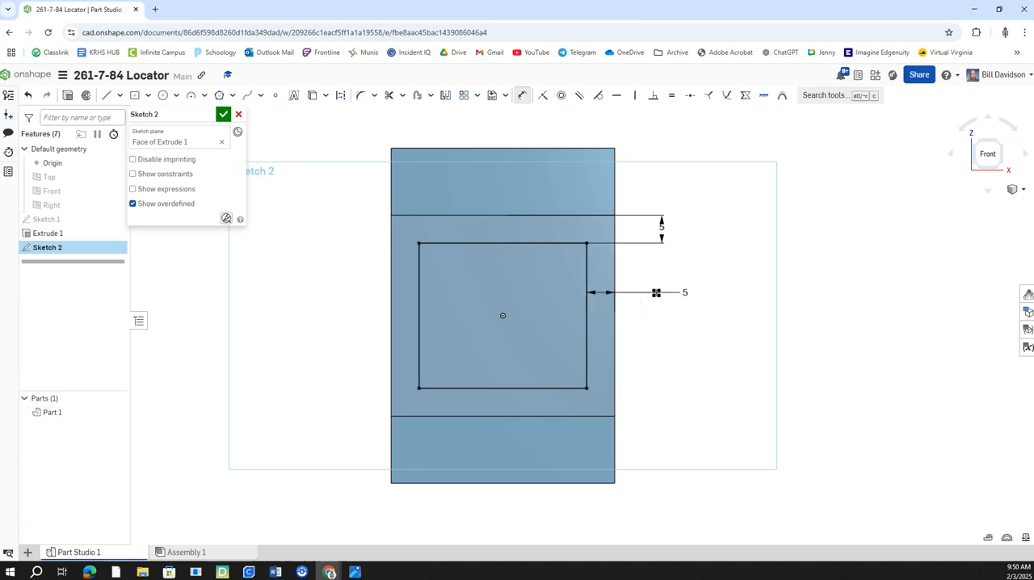
left_click(224, 116)
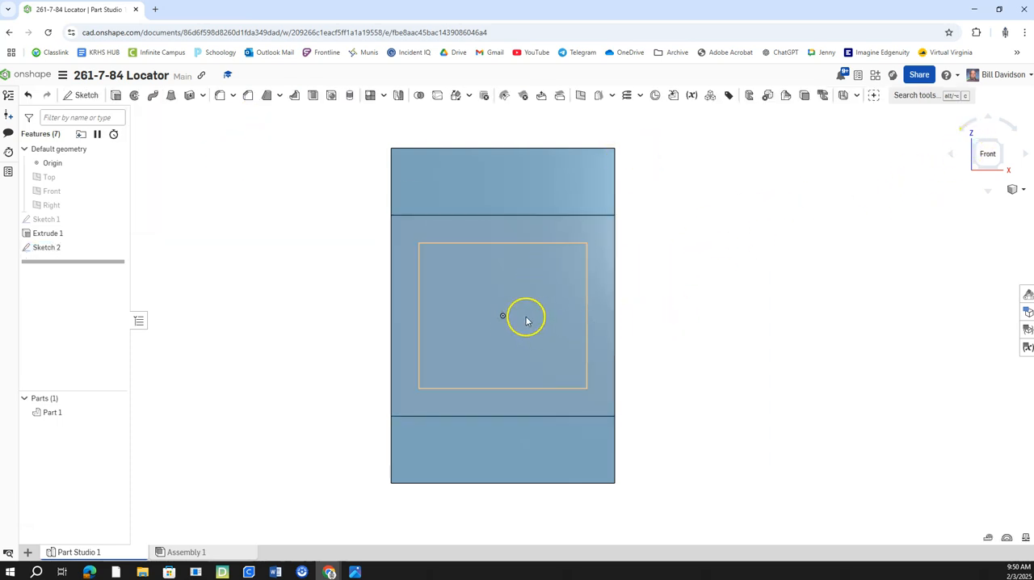
Step: Extrude the rectangle as an 8 mm deep blind cut into the block to form the square-edged pocket
left_click(974, 138)
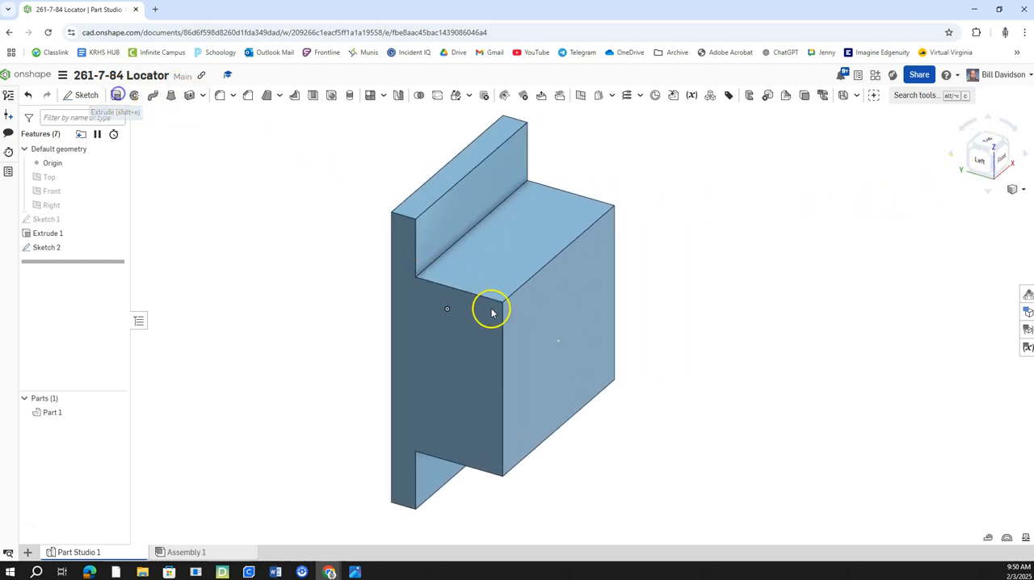
left_click(570, 311)
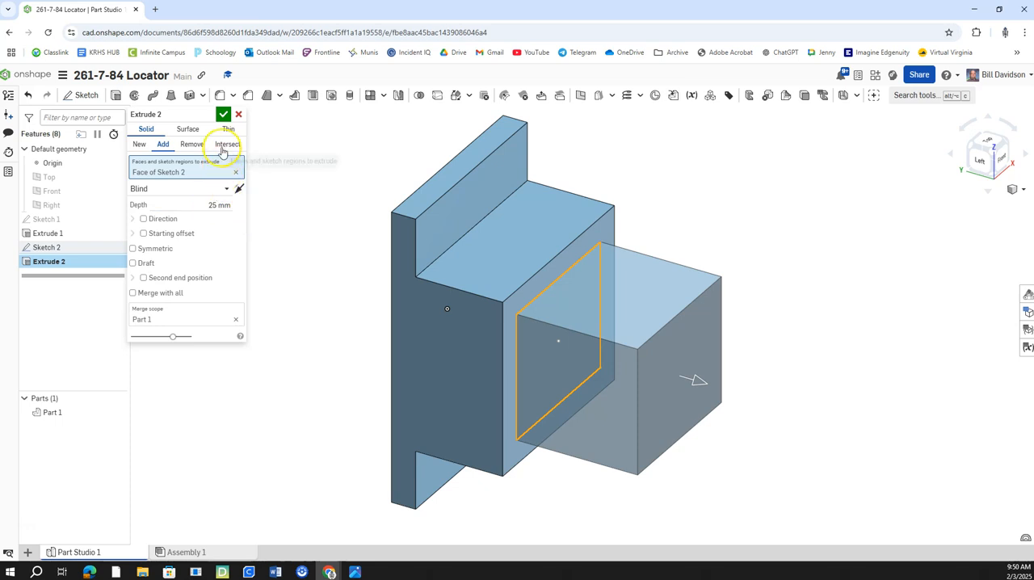
left_click(191, 144)
left_click(211, 205)
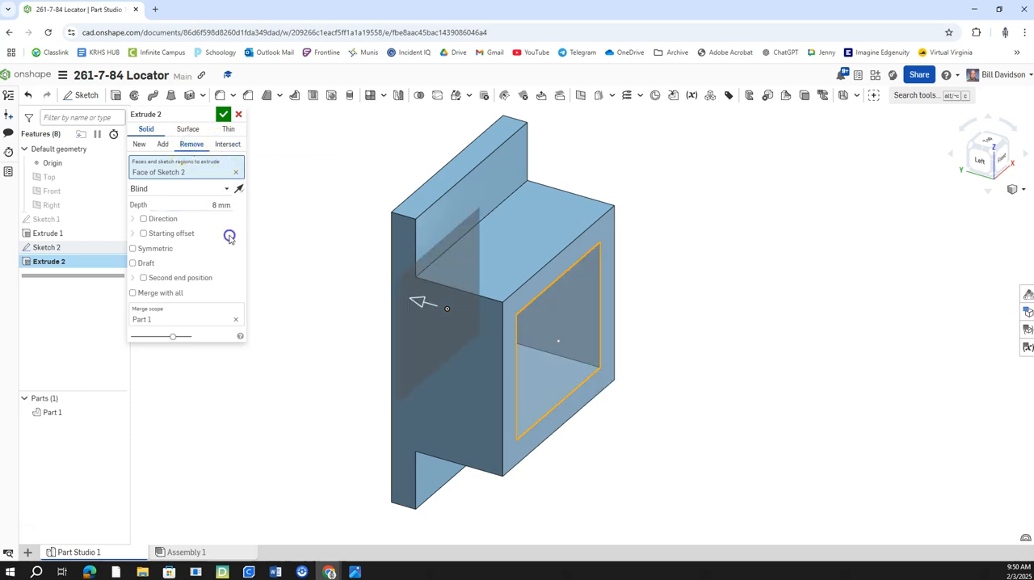
left_click(225, 116)
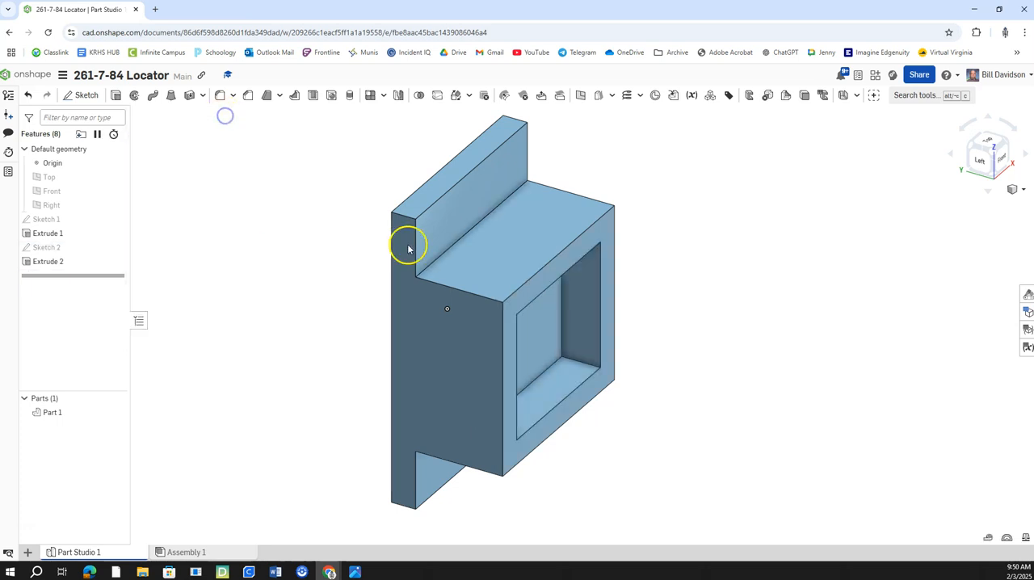
Step: Sketch a point at the origin on the pocket's floor face and accept the sketch
right_click(552, 331)
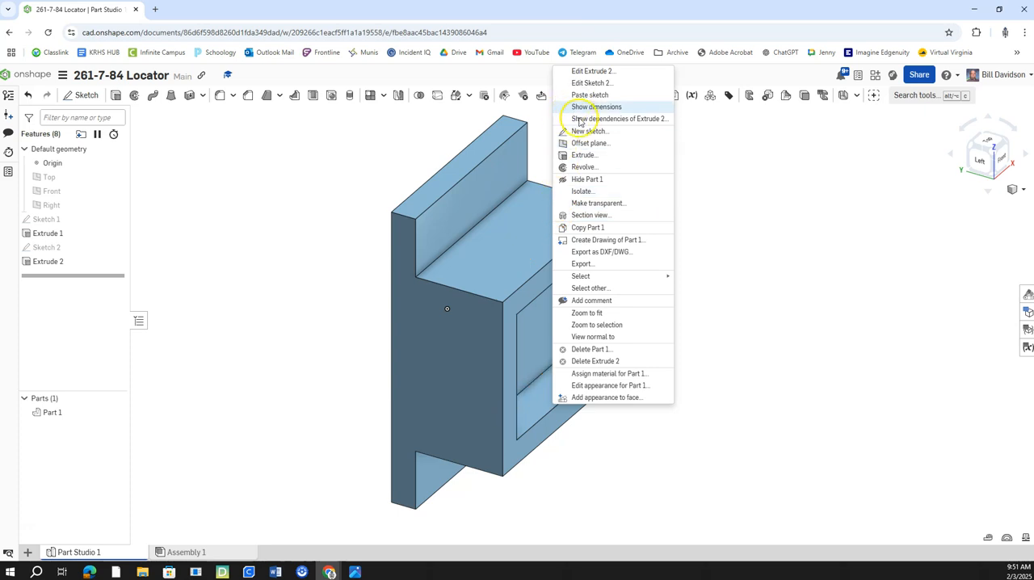
left_click(582, 131)
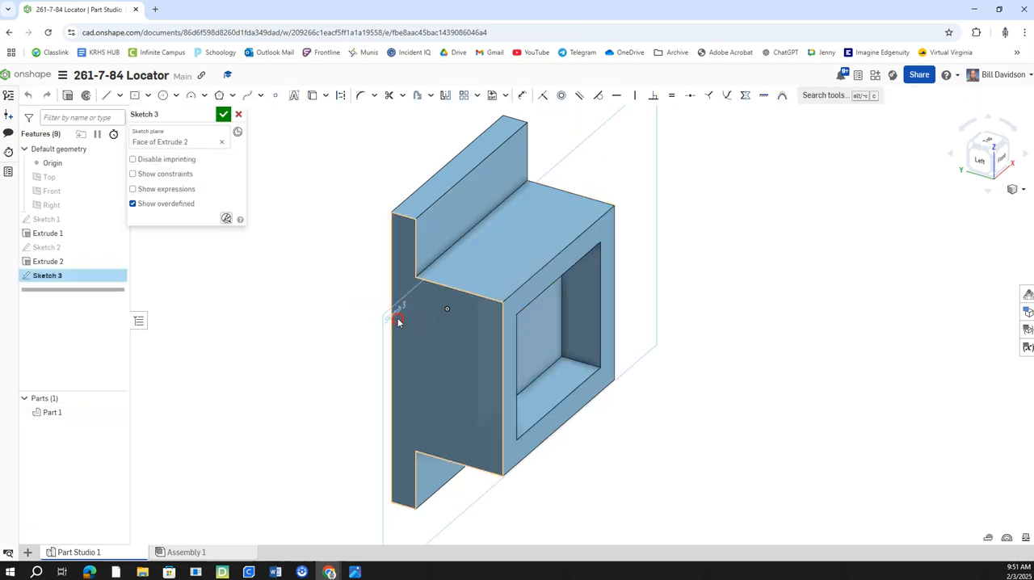
right_click(398, 322)
left_click(471, 495)
middle_click_drag(769, 395, 696, 395)
left_click(276, 97)
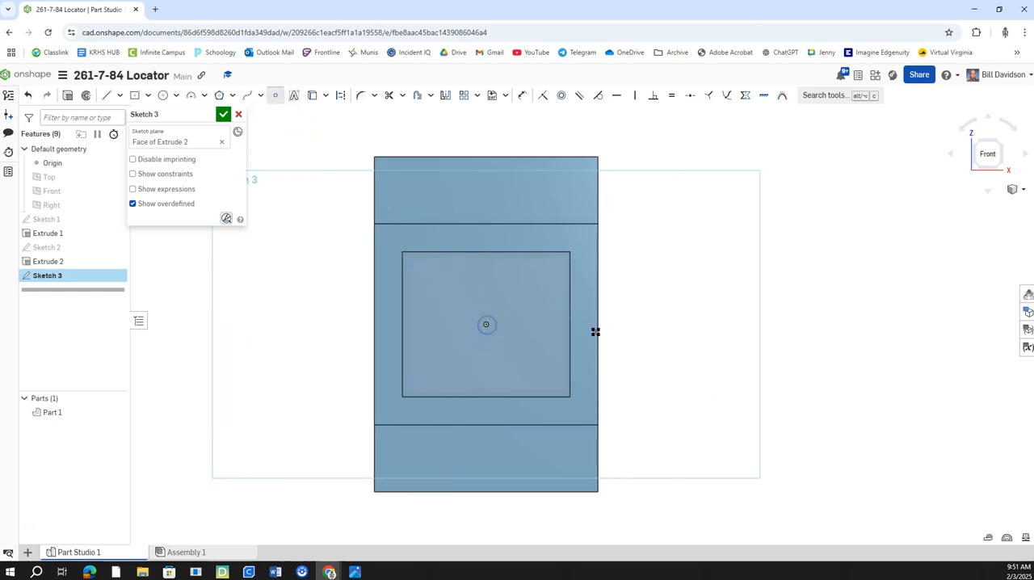
left_click(947, 156)
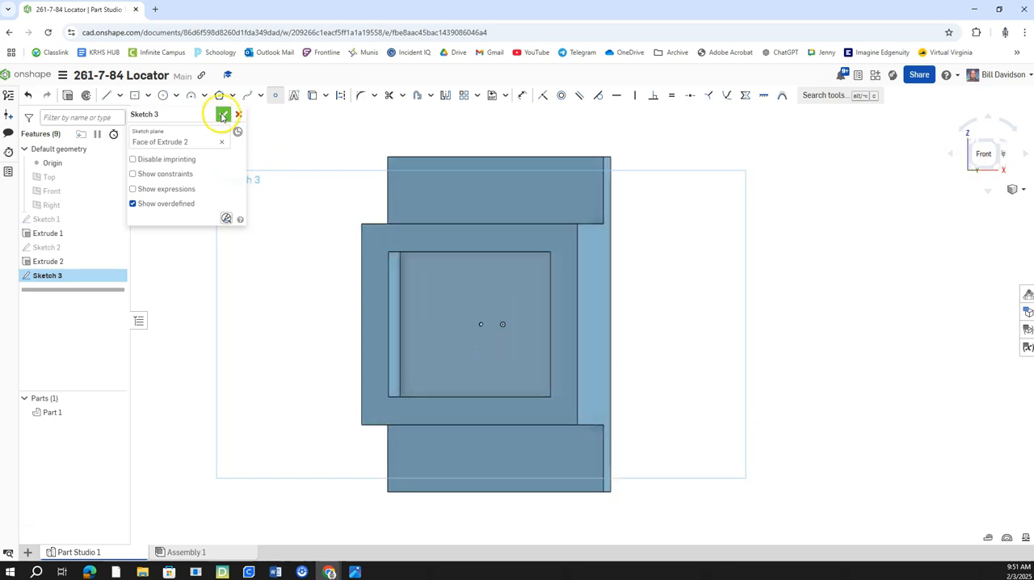
left_click(223, 114)
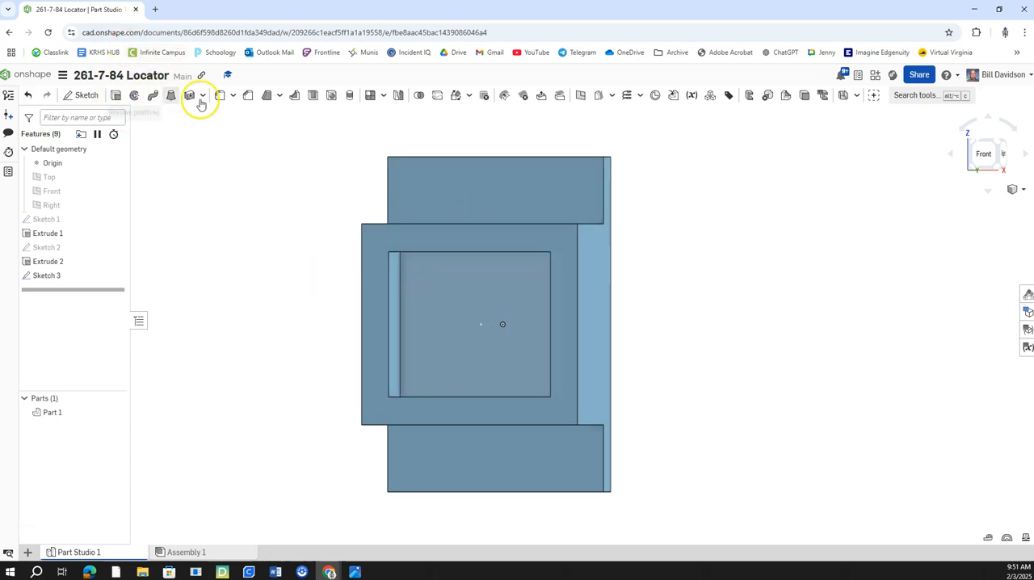
Step: Add a metric 10 mm drilled through-all hole with an 18 mm counterbore, 2 mm deep, at the sketched point
left_click(331, 95)
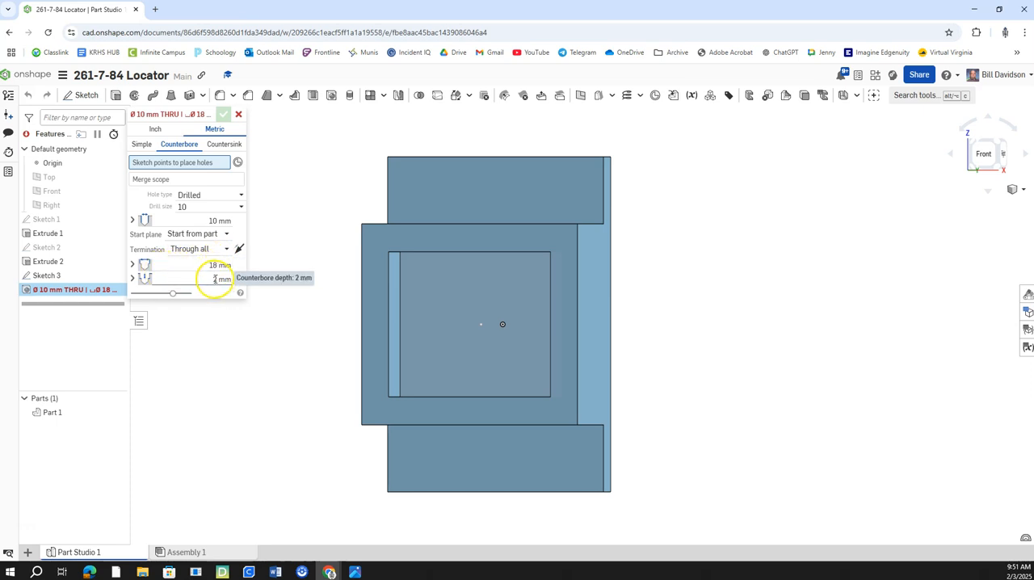
left_click(481, 325)
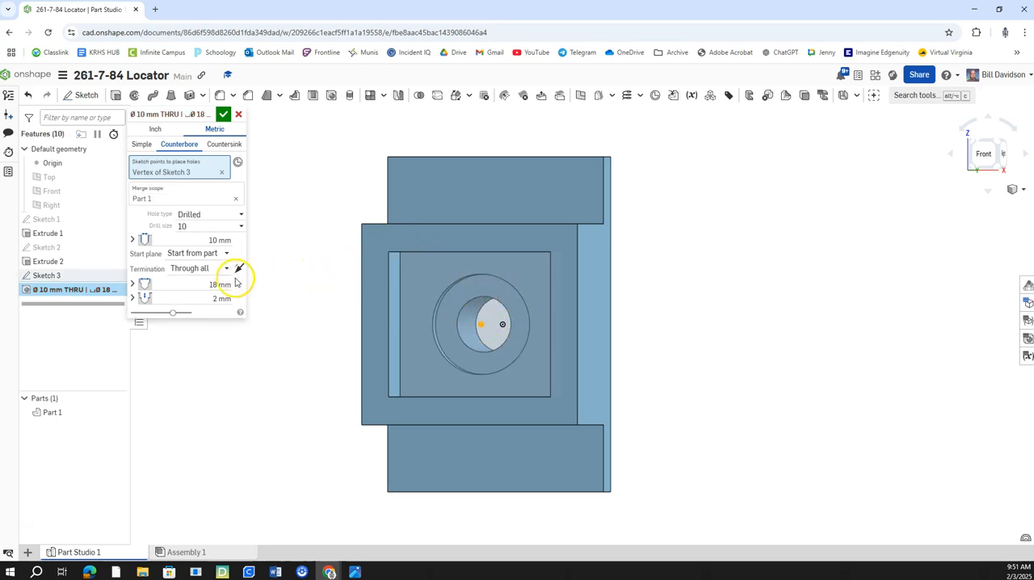
left_click(226, 117)
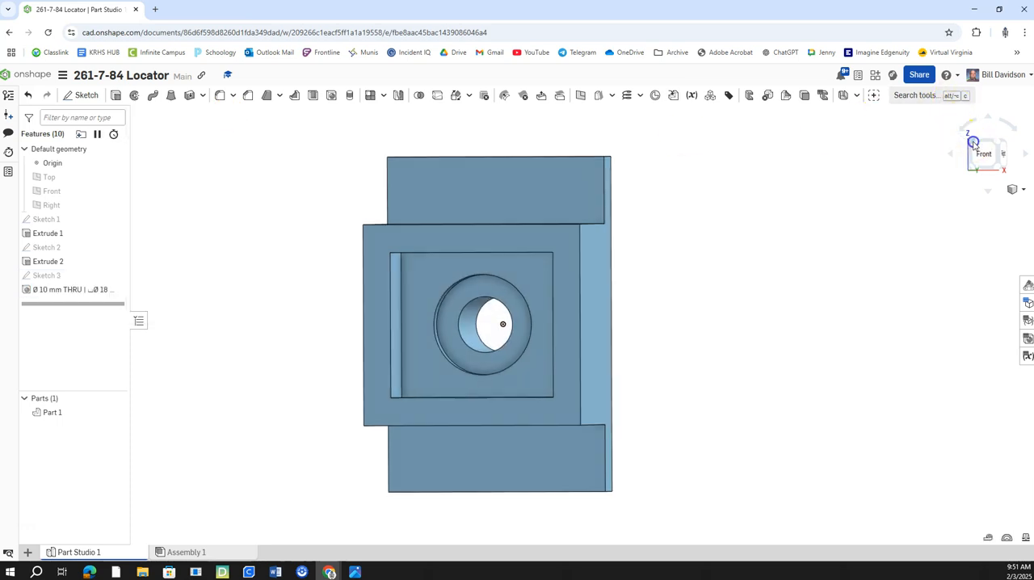
Step: Create a drawing of Part 1 from the ANSI_B_MM.dwt template with four views
left_click(970, 144)
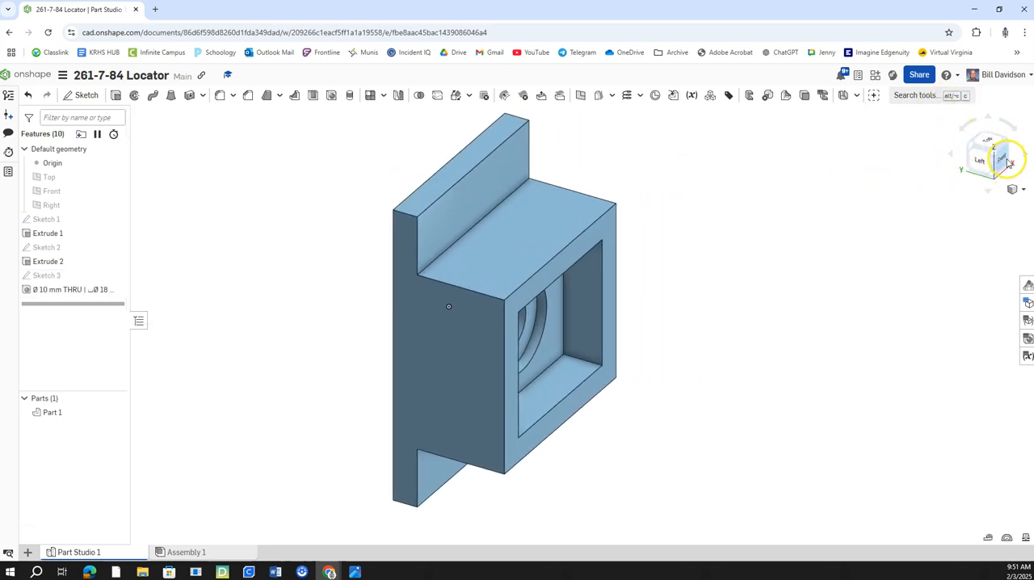
left_click(1003, 160)
left_click(974, 146)
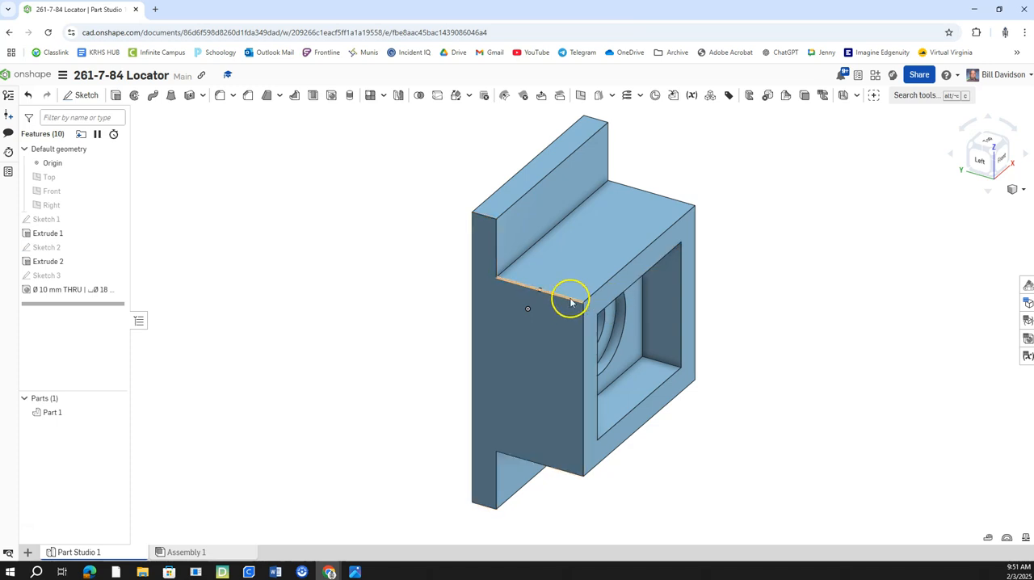
right_click(549, 338)
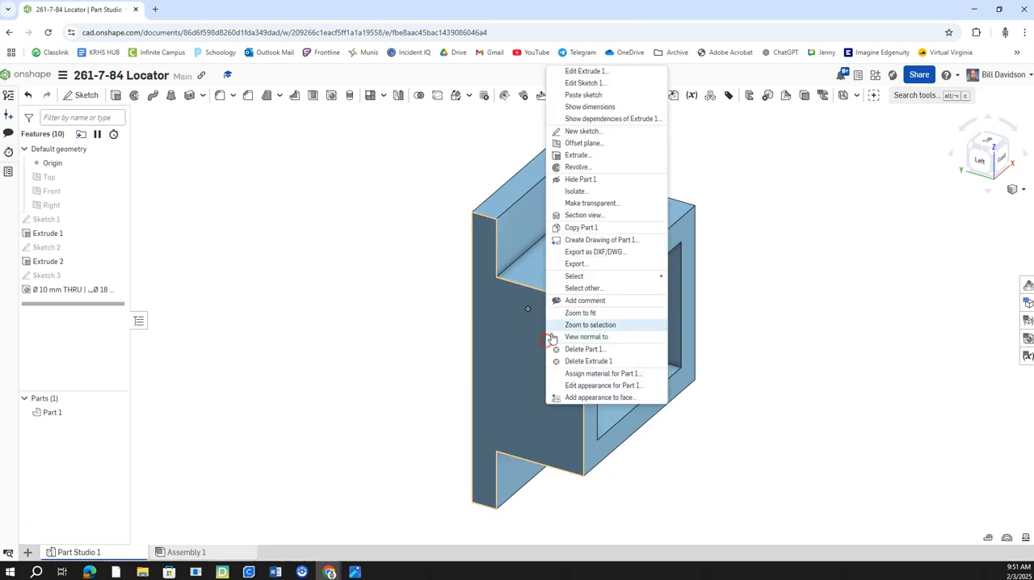
left_click(602, 240)
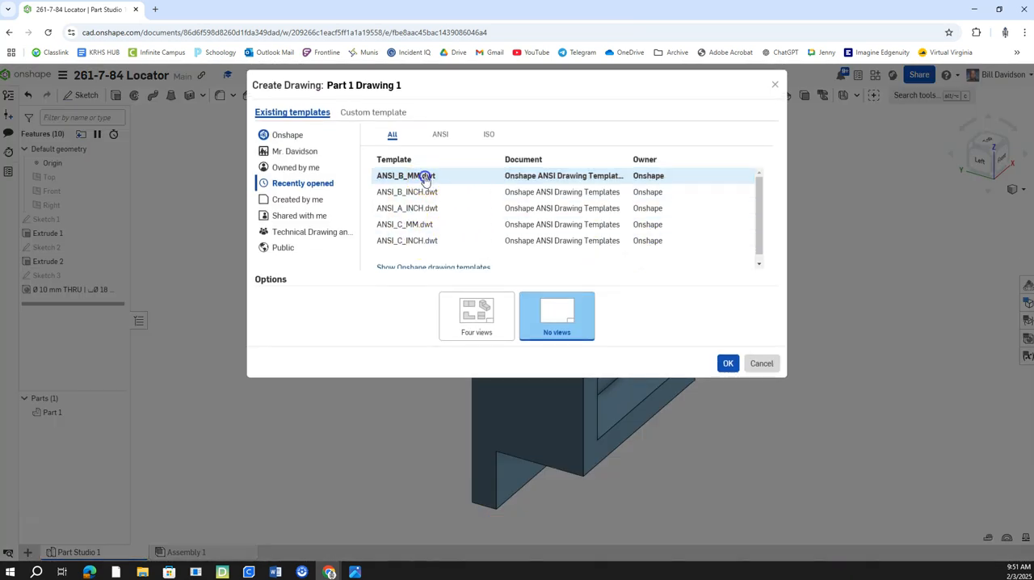
left_click(426, 178)
left_click(501, 325)
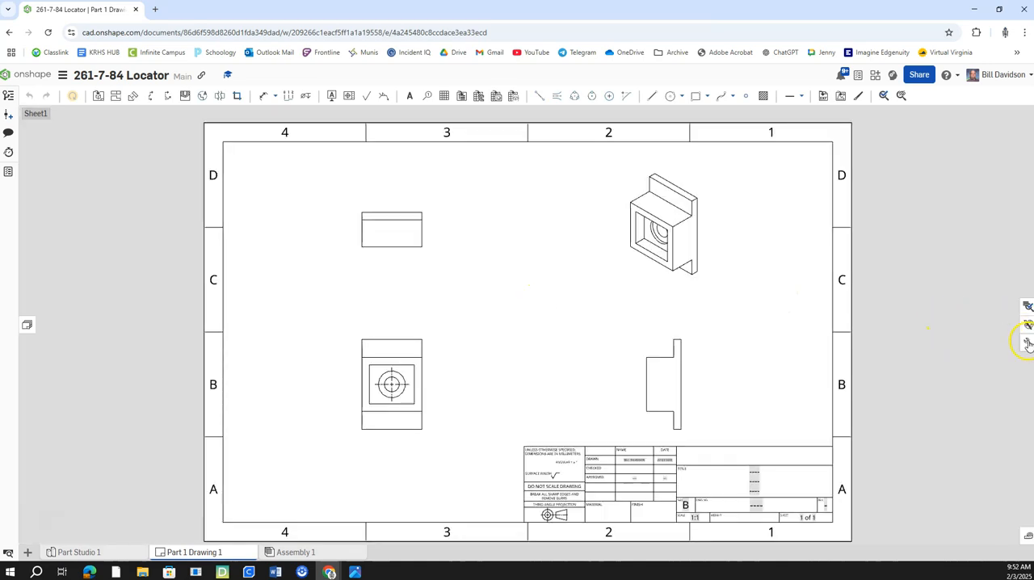
Step: Set the drawing's primary dimension precision to 0 decimals
left_click(1027, 343)
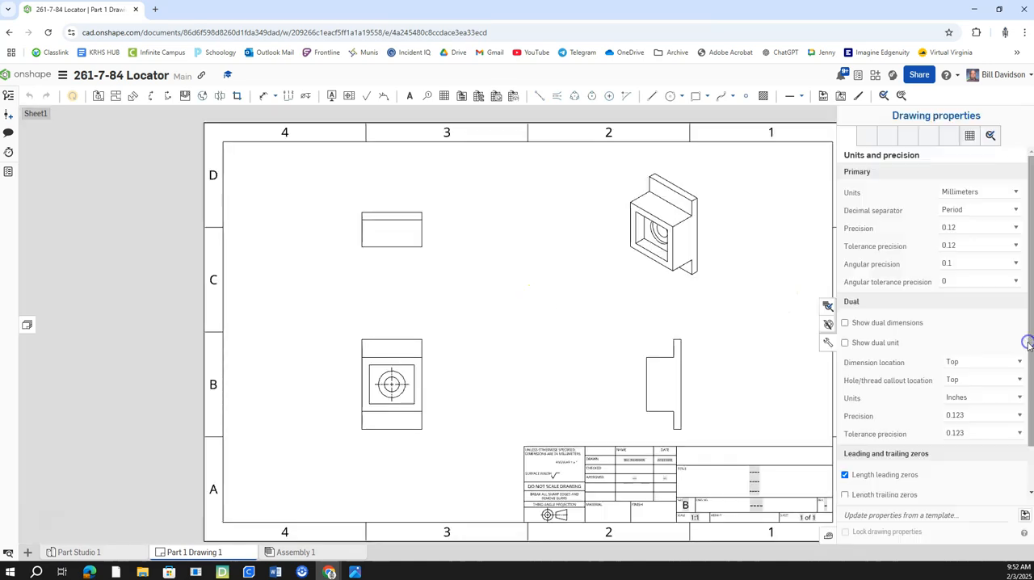
left_click(980, 232)
left_click(964, 239)
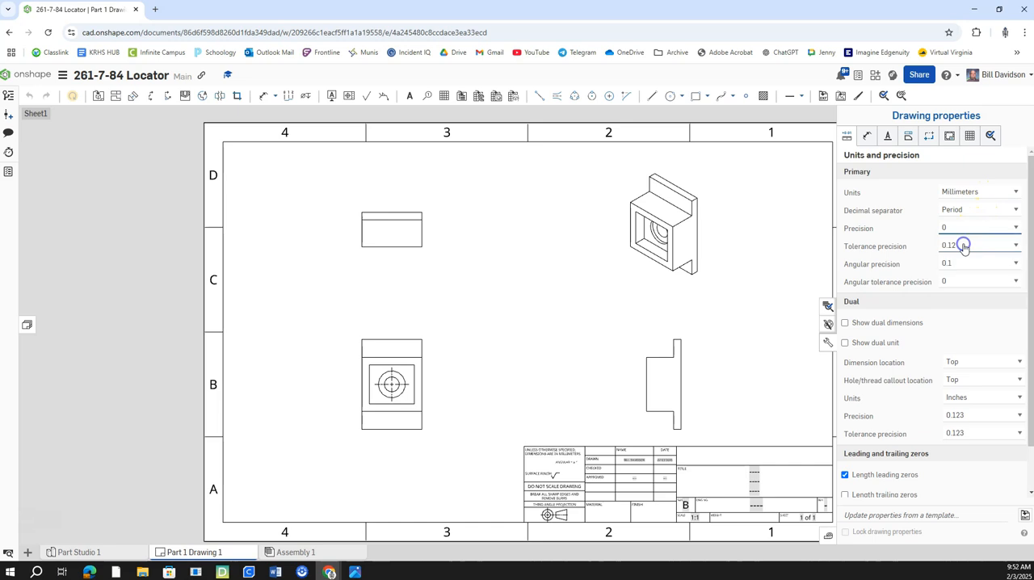
left_click(827, 344)
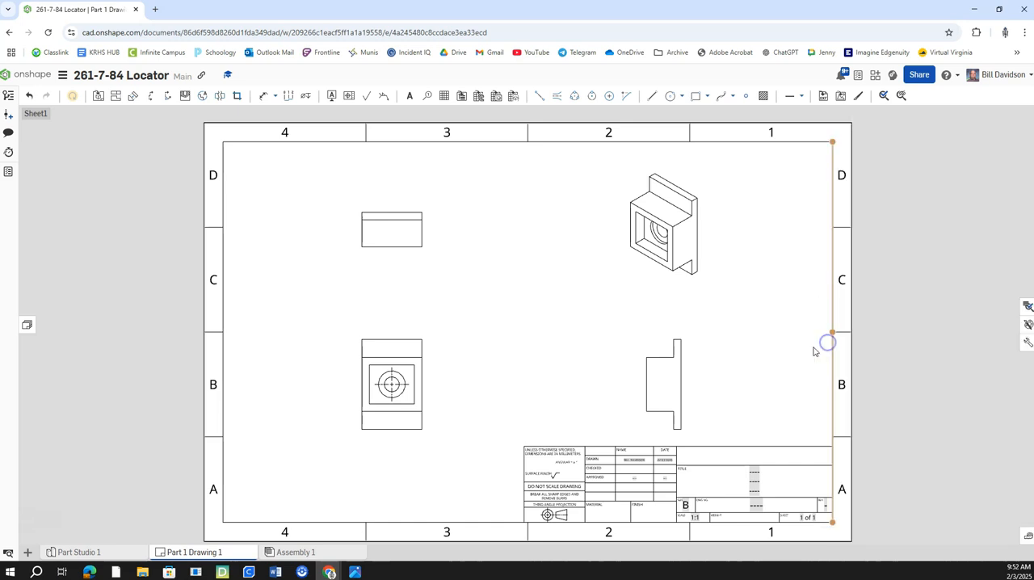
Step: Show hidden lines in the top, front and right-side views of the drawing
right_click(411, 247)
mouse_move(480, 234)
left_click(562, 234)
left_click(411, 342)
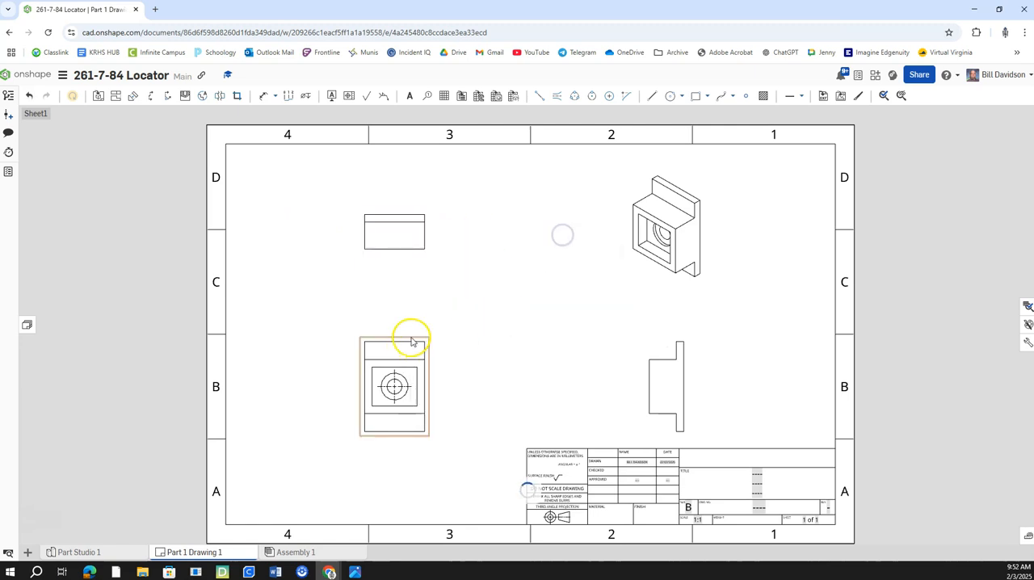
right_click(408, 343)
mouse_move(492, 338)
left_click(557, 341)
left_click(667, 385)
right_click(667, 386)
mouse_move(736, 180)
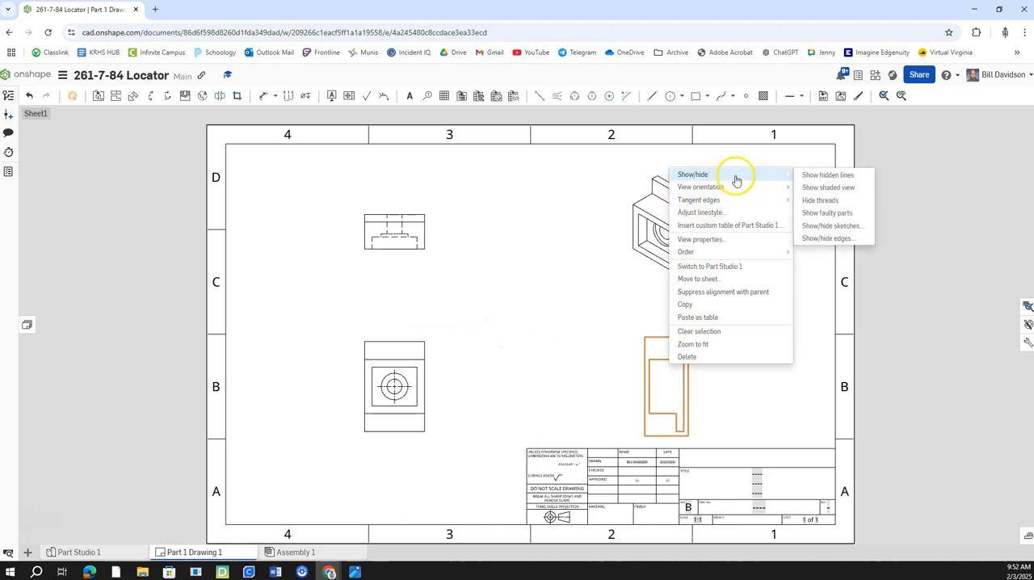
left_click(827, 174)
Step: Dimension the part's overall width above the top view
right_click_drag(453, 363, 487, 366)
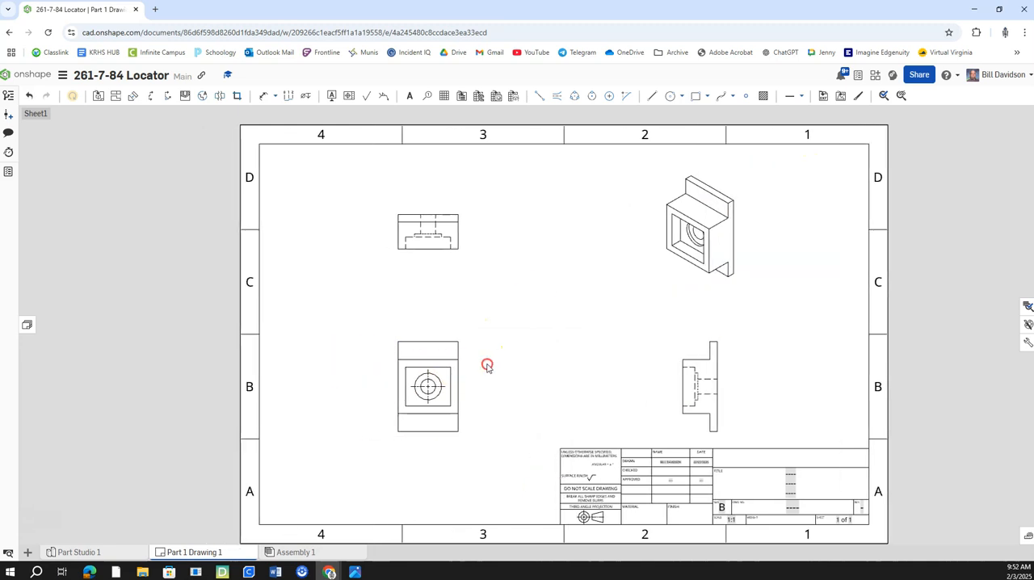
right_click_drag(420, 277, 461, 280)
left_click(261, 97)
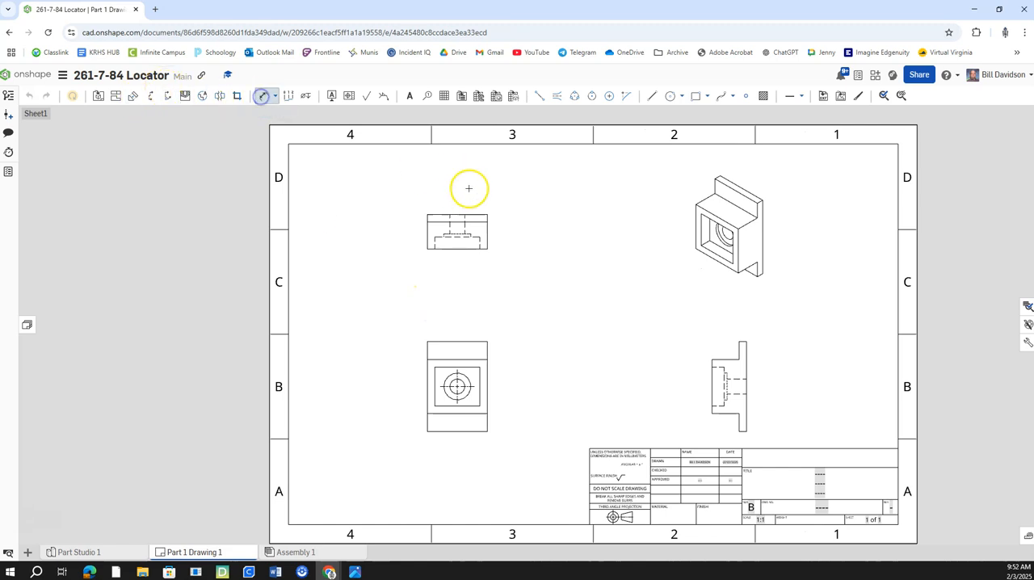
left_click(444, 214)
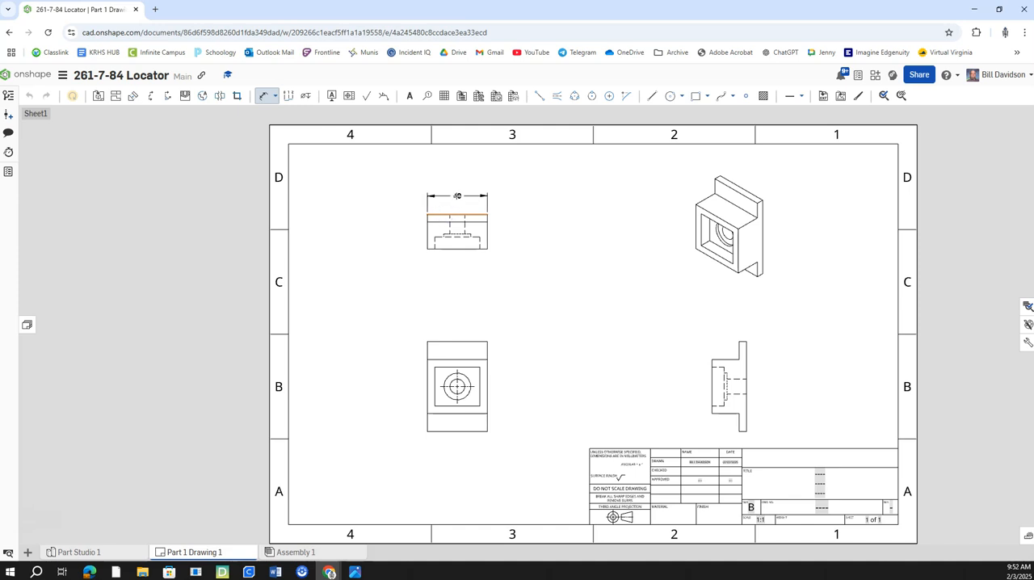
left_click(456, 196)
Step: Add centerlines between the hole's hidden edges in the top view and the right-side view
left_click(557, 96)
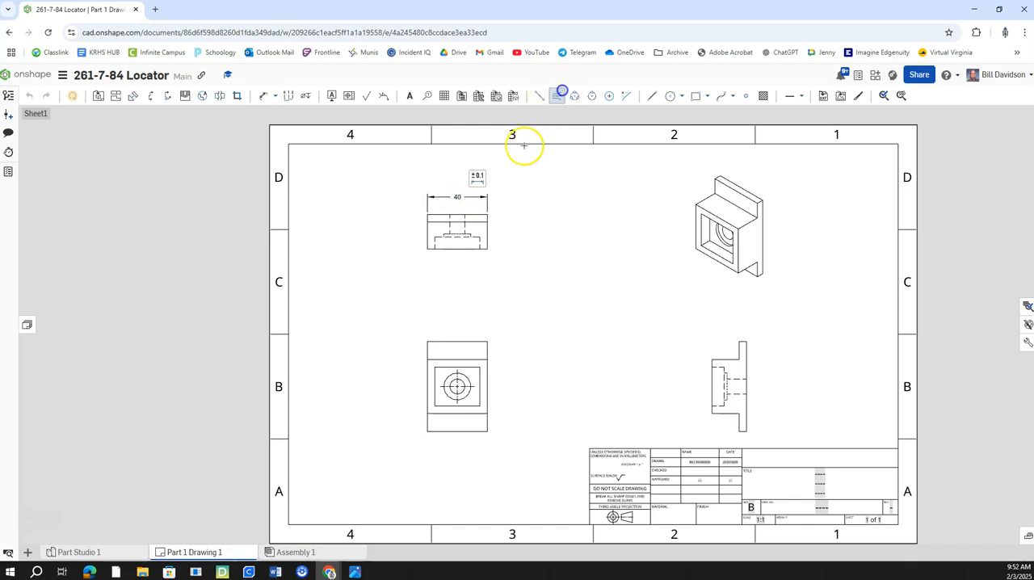
scroll(455, 226, "up", 2)
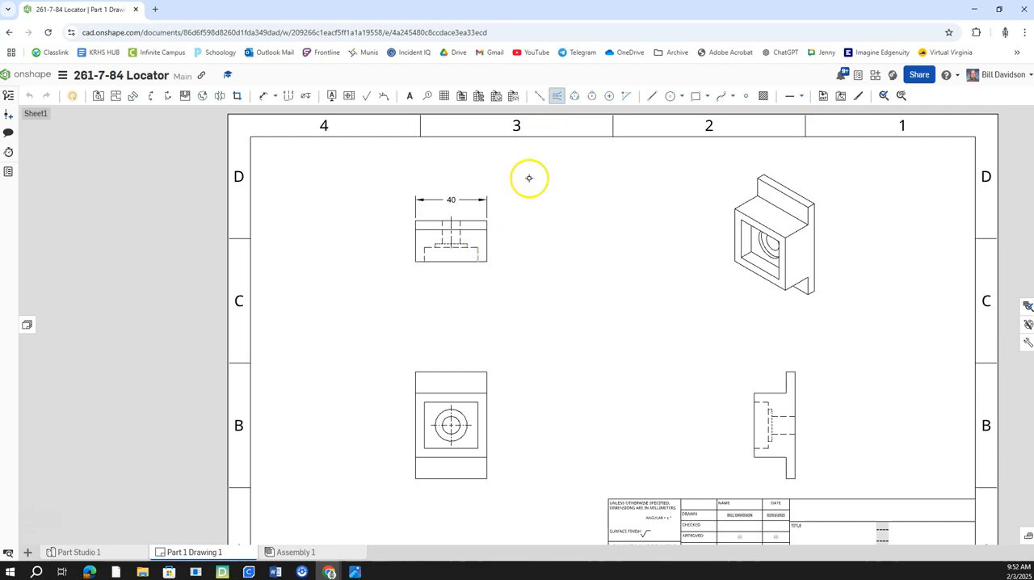
scroll(457, 249, "up", 2)
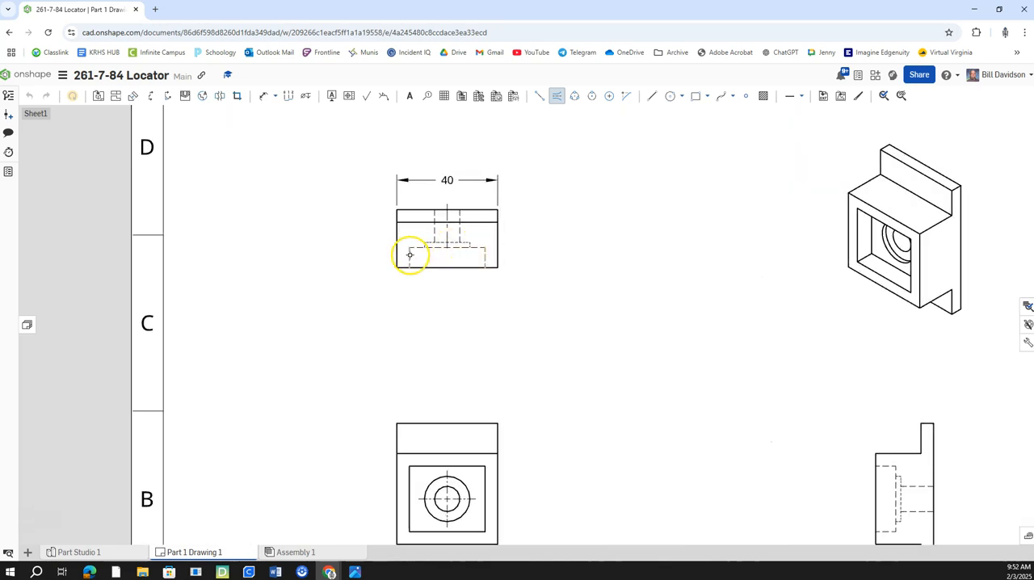
middle_click_drag(559, 255, 549, 165)
scroll(555, 258, "down", 1)
middle_click_drag(769, 318, 553, 282)
scroll(627, 356, "up", 1)
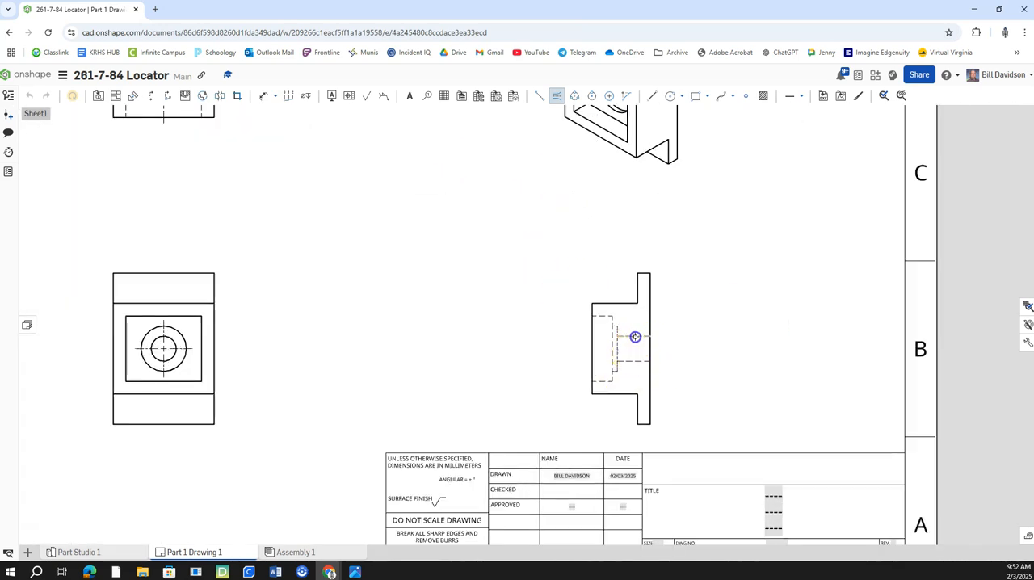
left_click(601, 381)
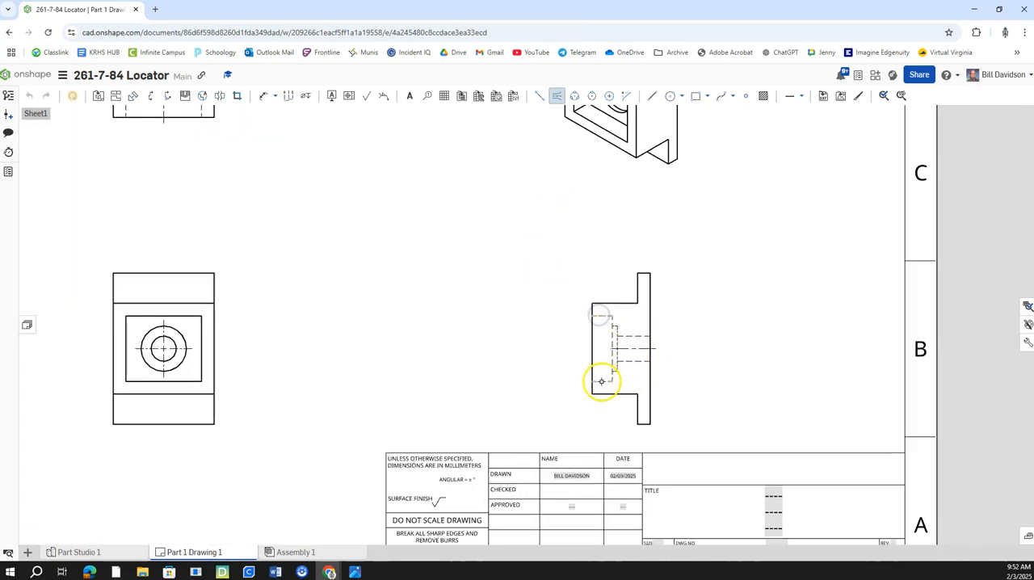
scroll(566, 351, "down", 3)
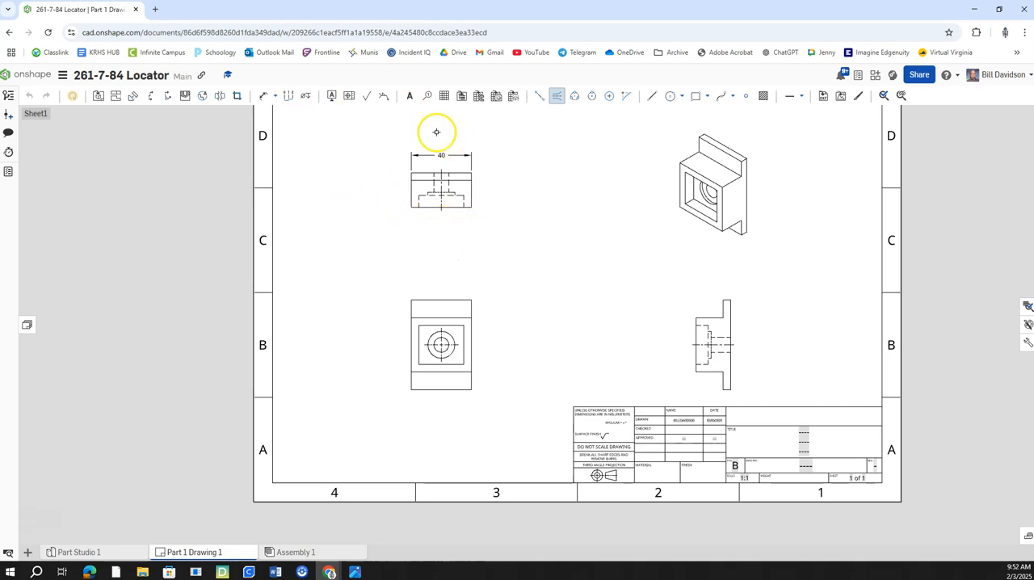
Step: Dimension the height of the protruding block in the right-side view, placing it beside the block's front face
left_click(264, 97)
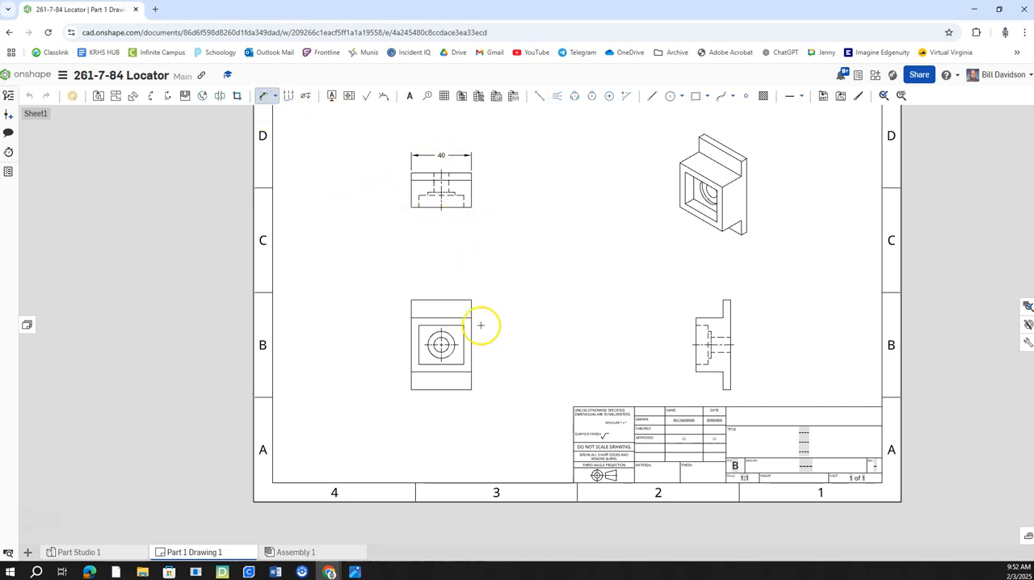
scroll(730, 298, "up", 3)
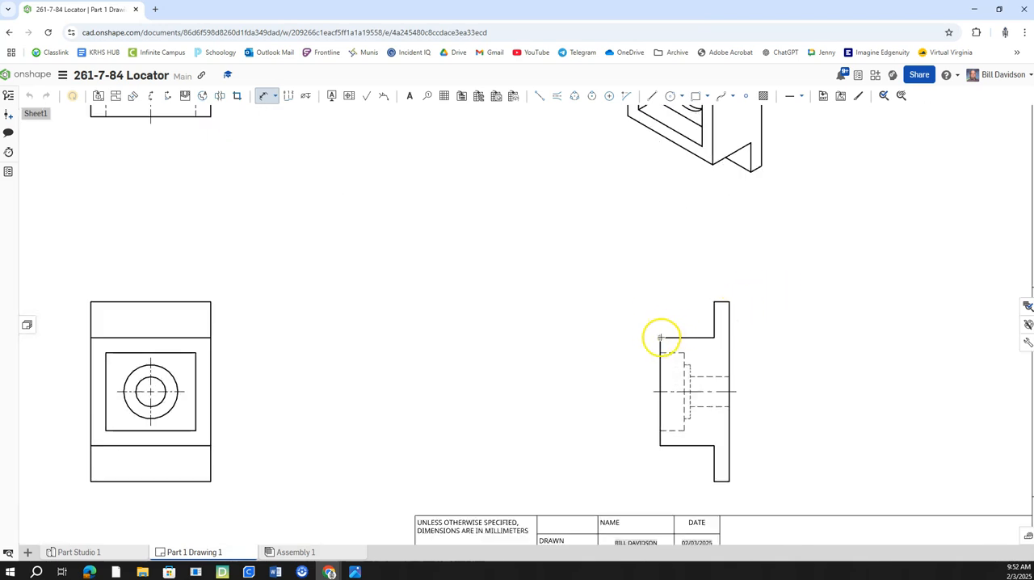
left_click(660, 445)
left_click(605, 391)
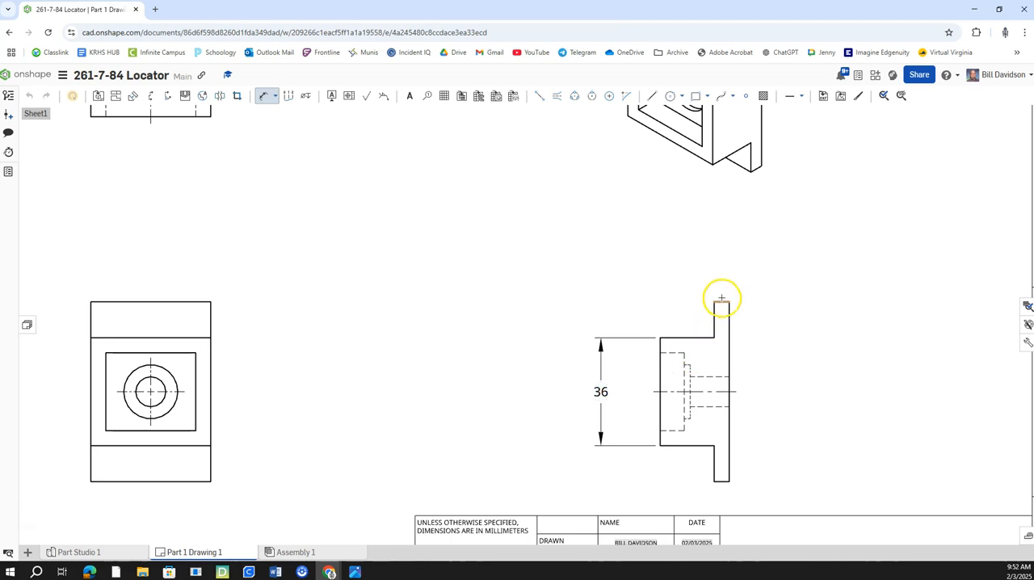
Step: Dimension the back plate's thickness and the height of its upper flange above the block in the right-side view
left_click(750, 276)
middle_click_drag(810, 328, 817, 265)
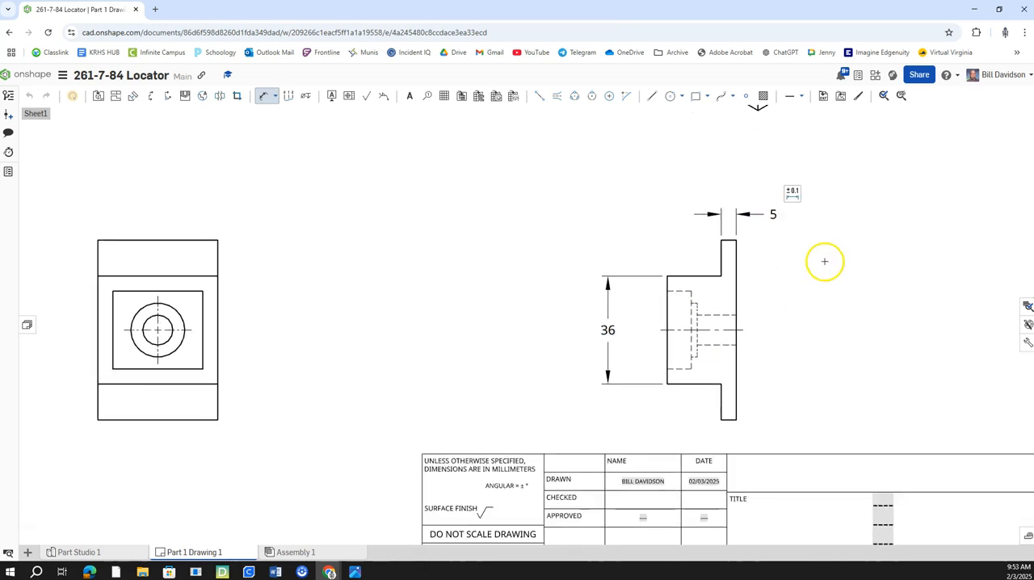
left_click(721, 256)
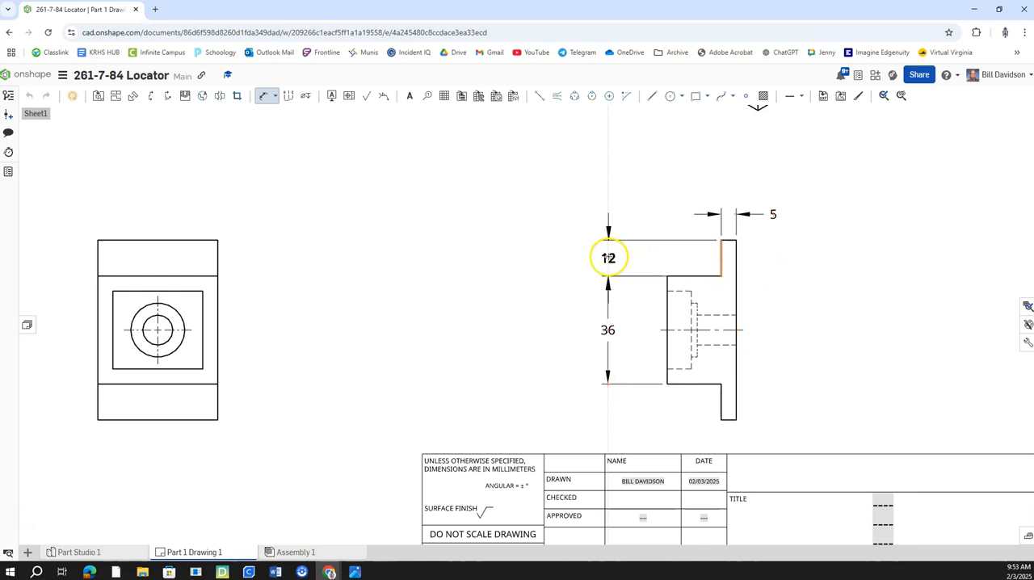
left_click(607, 257)
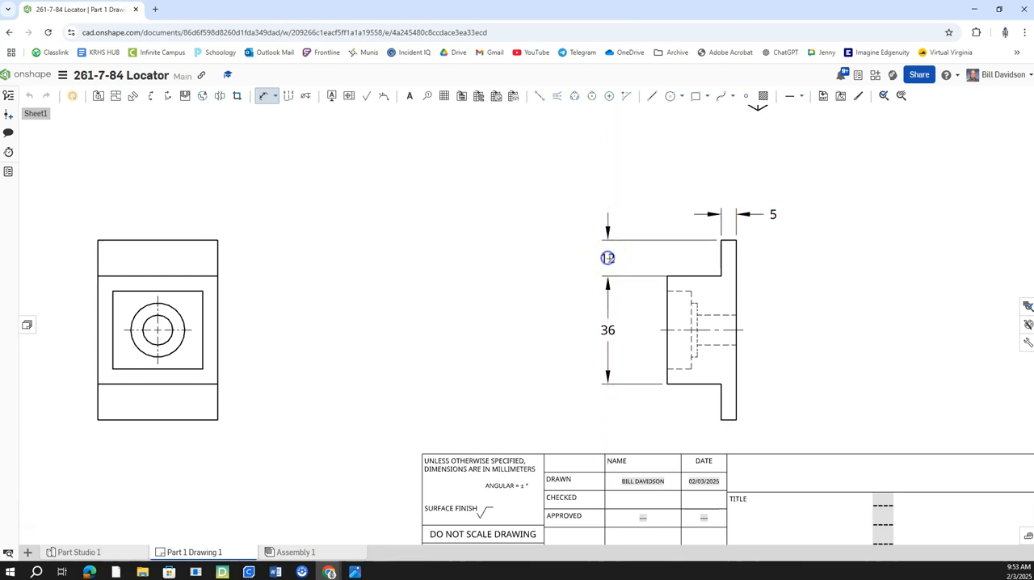
Step: Dimension the part's overall height along the back plate in the right-side view
scroll(735, 274, "down", 1)
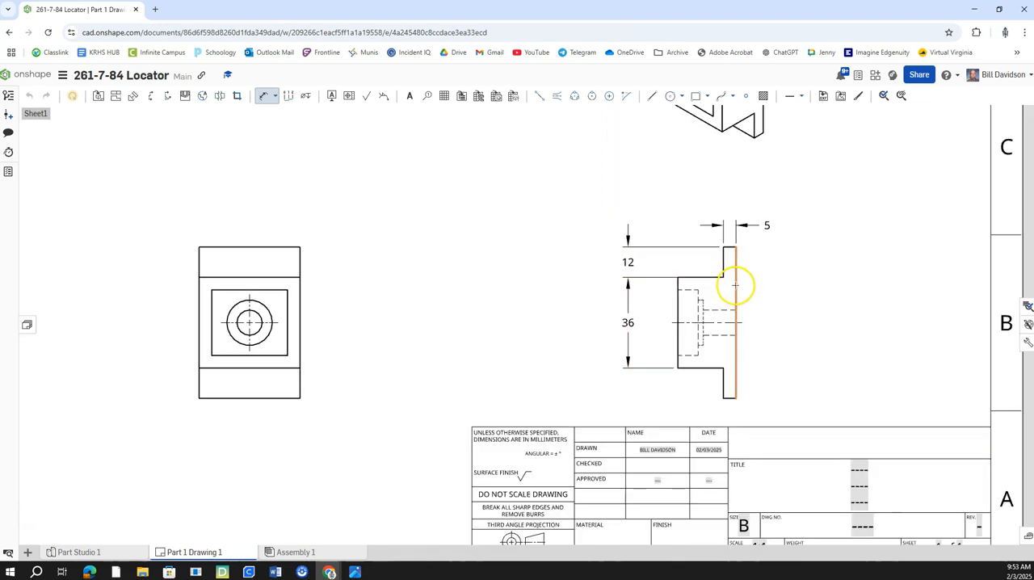
left_click(737, 278)
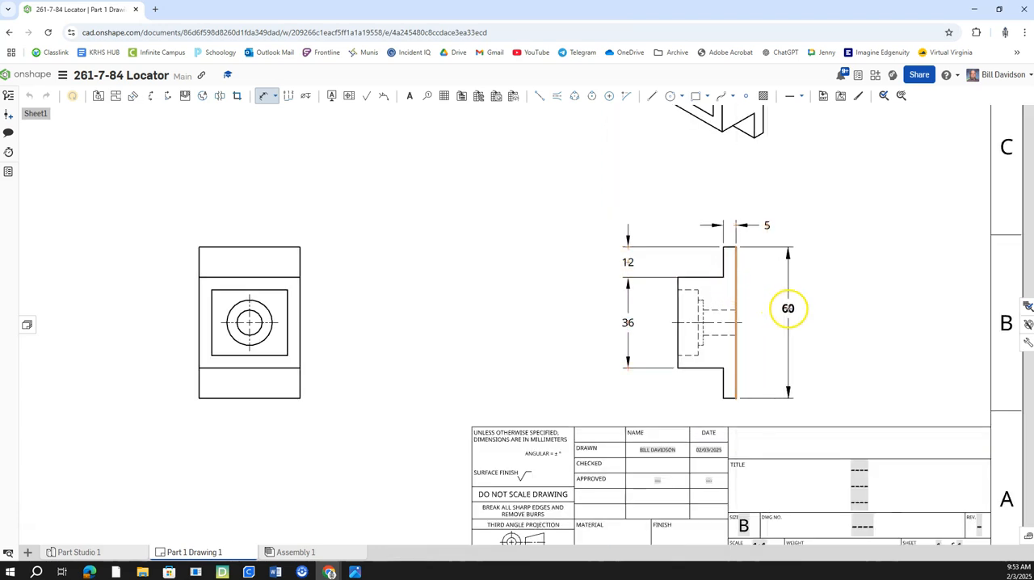
left_click(786, 322)
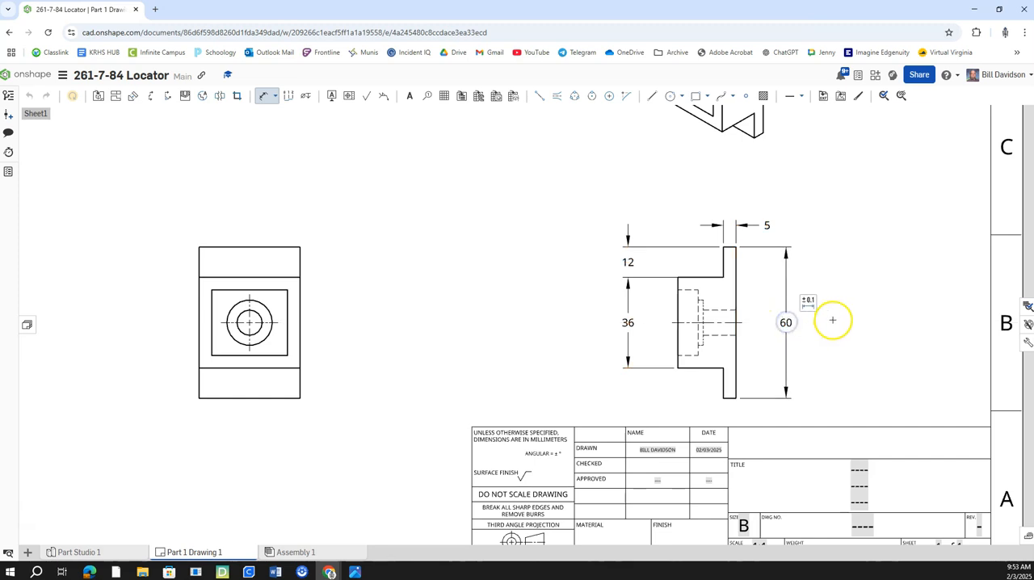
middle_click_drag(831, 321, 827, 305)
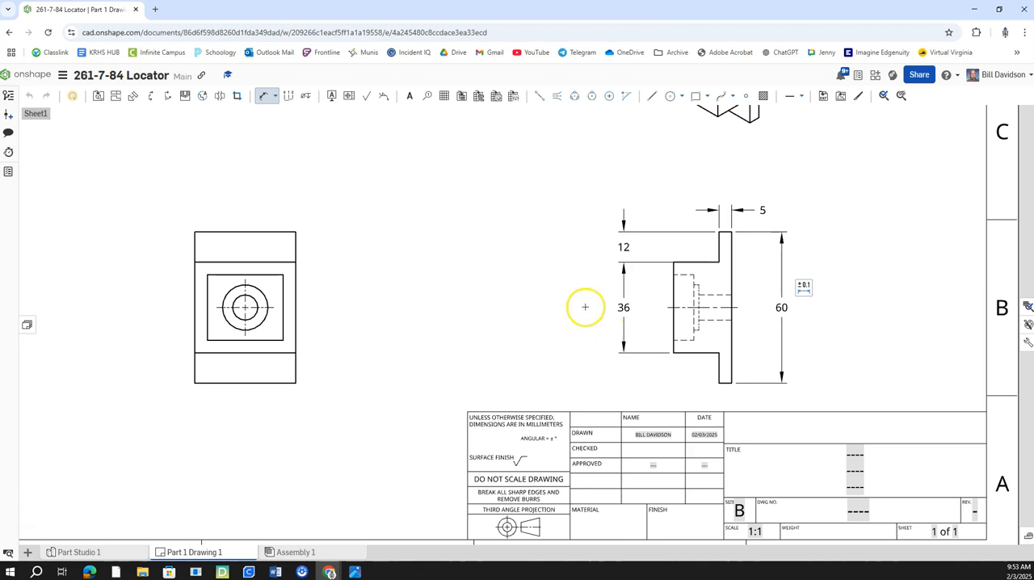
Step: Dimension how far the block projects from the back plate, placing it above the plate thickness dimension in the right-side view
scroll(482, 310, "down", 2)
middle_click_drag(438, 280, 437, 321)
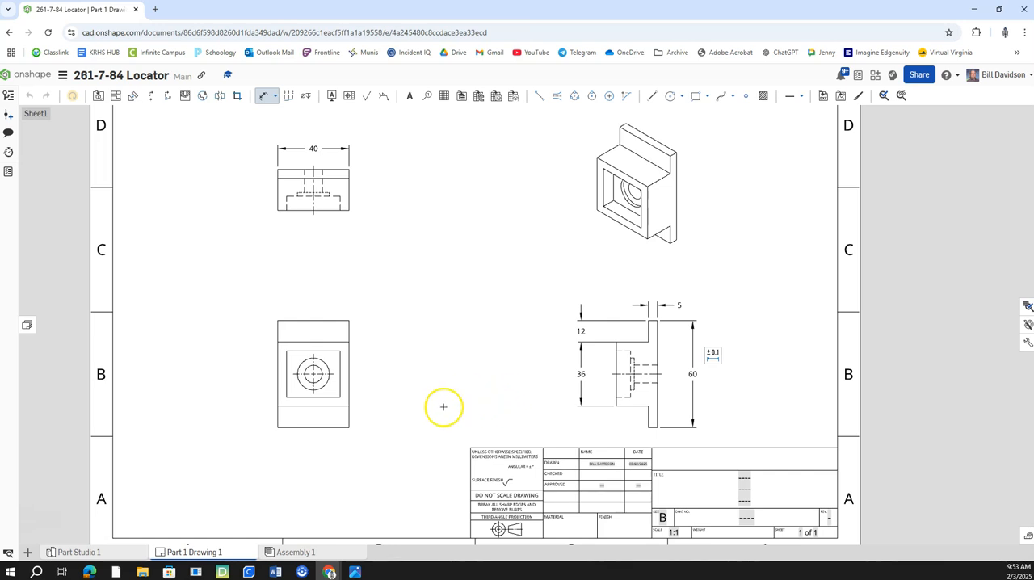
left_click(628, 342)
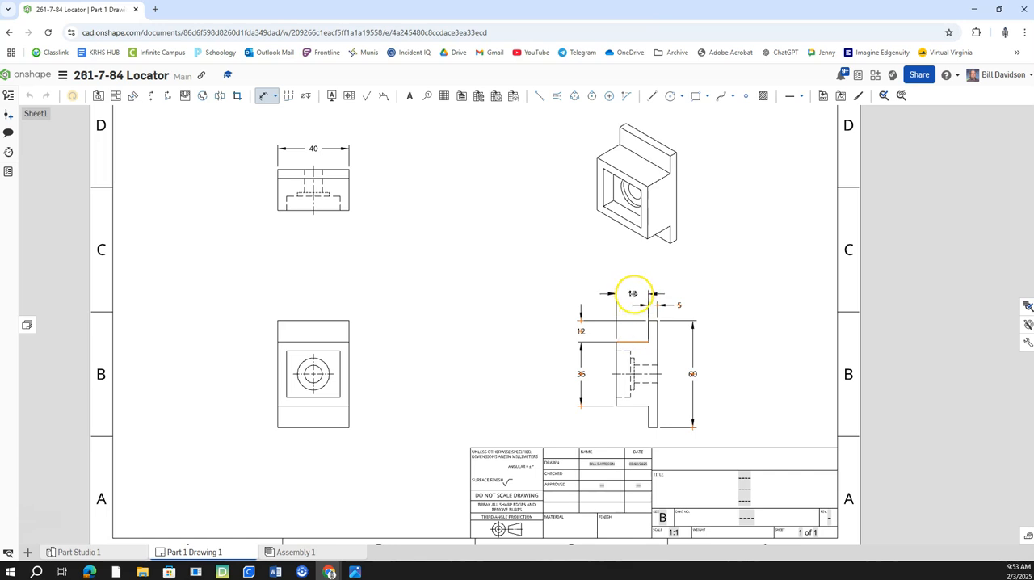
left_click(634, 293)
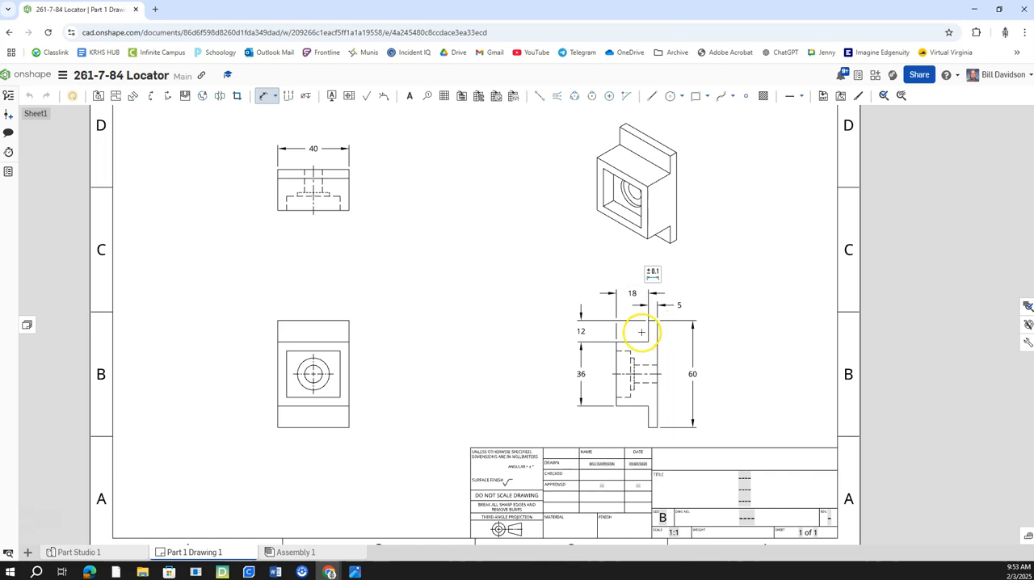
Step: Dimension the rectangular pocket's depth beside the top view
left_click(591, 395)
middle_click_drag(590, 395, 639, 414)
scroll(455, 300, "up", 2)
mouse_move(419, 294)
middle_mouse_down()
mouse_move(469, 336)
mouse_move(396, 347)
middle_mouse_up()
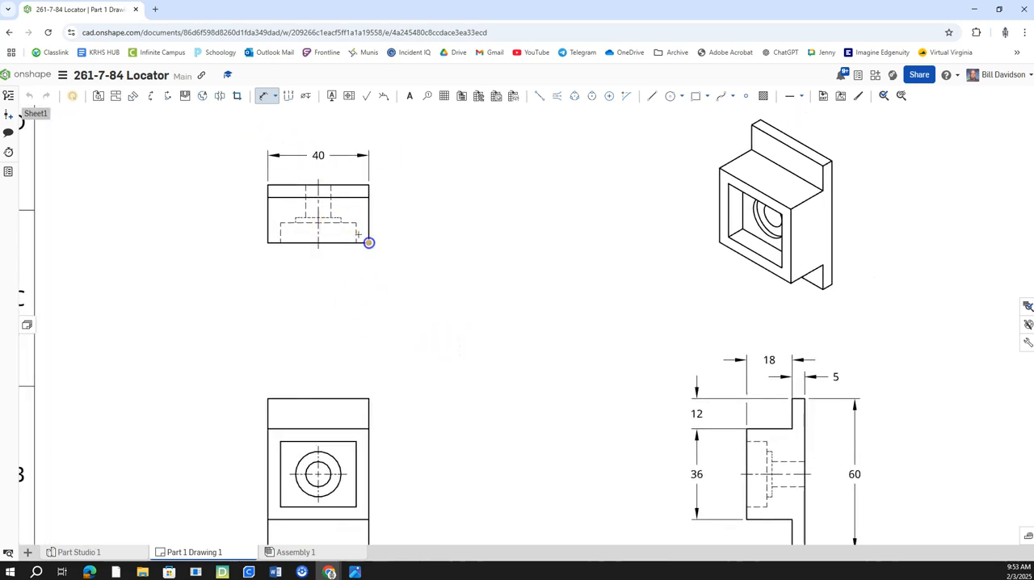
left_click(354, 223)
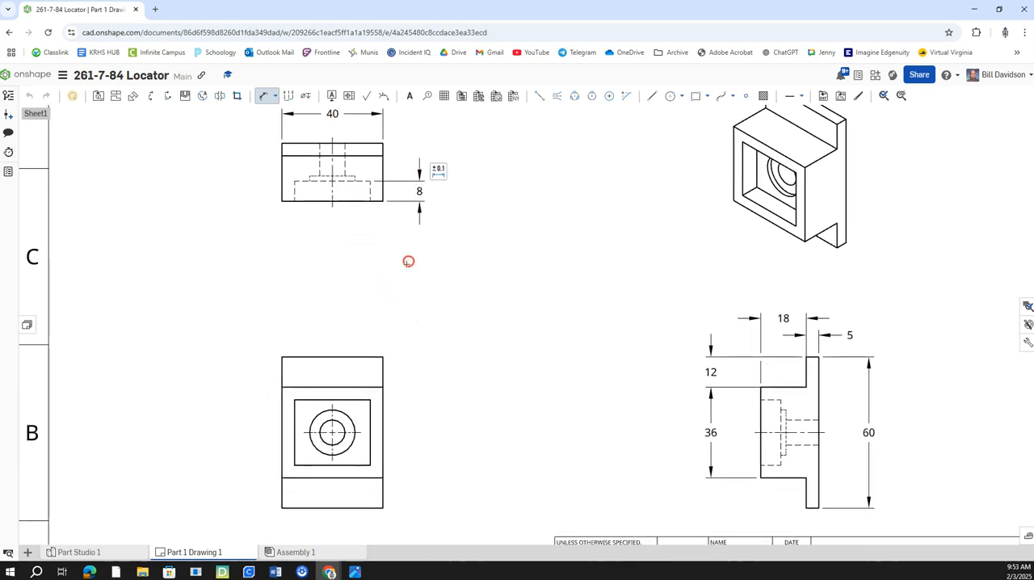
middle_click_drag(365, 347, 432, 280)
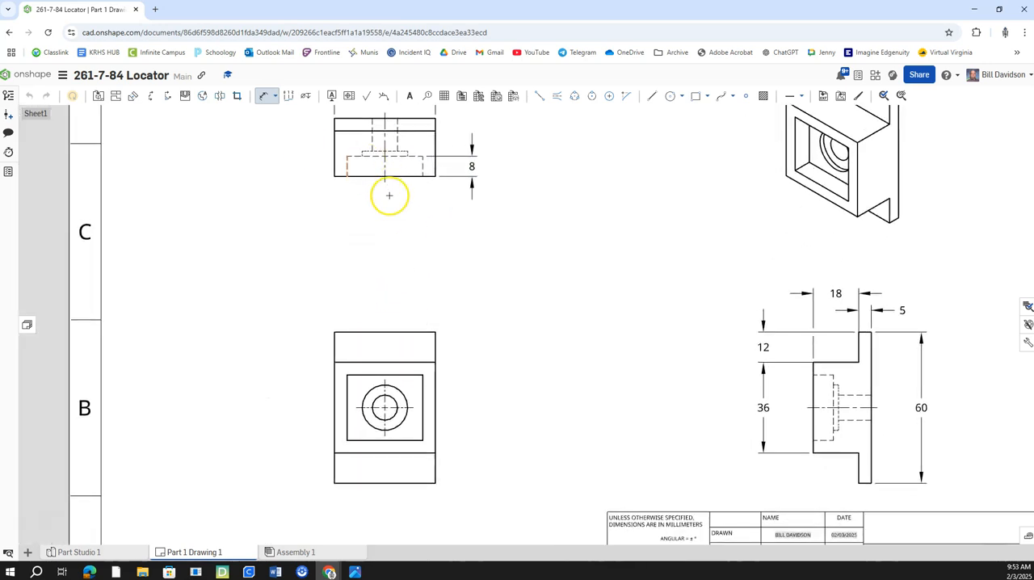
Step: Dimension the rectangular pocket's width and height in the front view
middle_click_drag(457, 353, 458, 384)
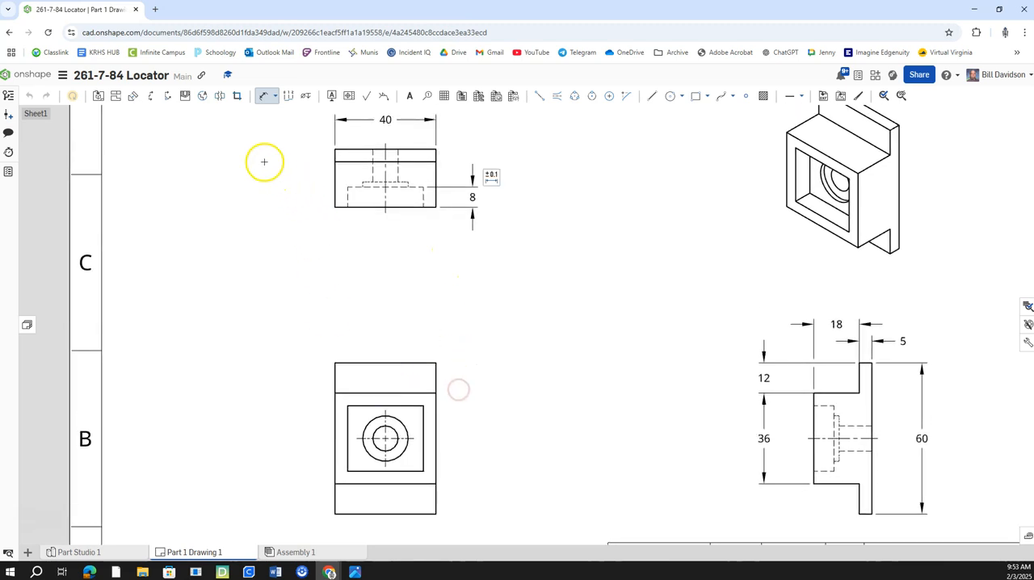
left_click(378, 404)
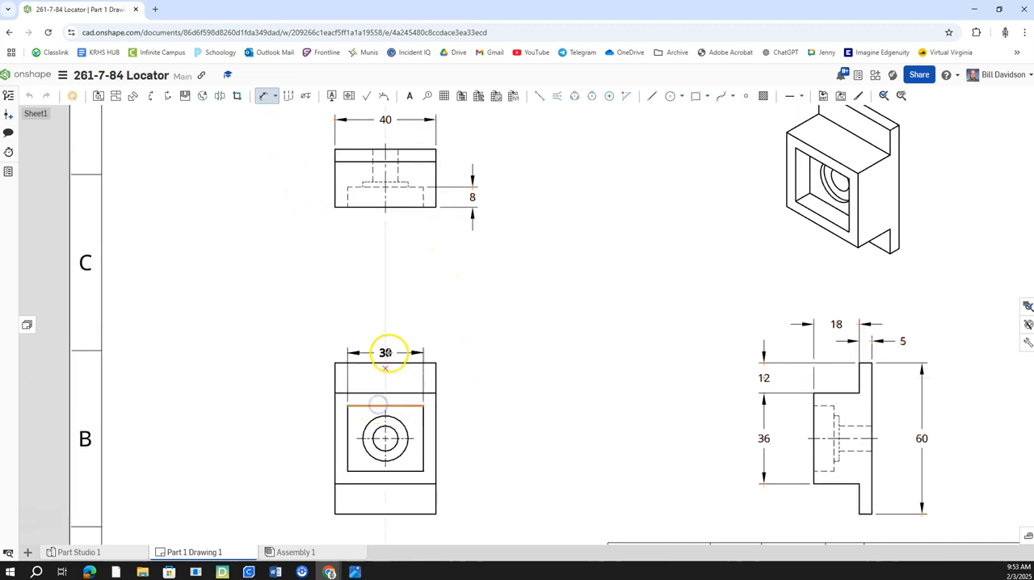
left_click(385, 341)
left_click(345, 409)
left_click(349, 422)
left_click(302, 438)
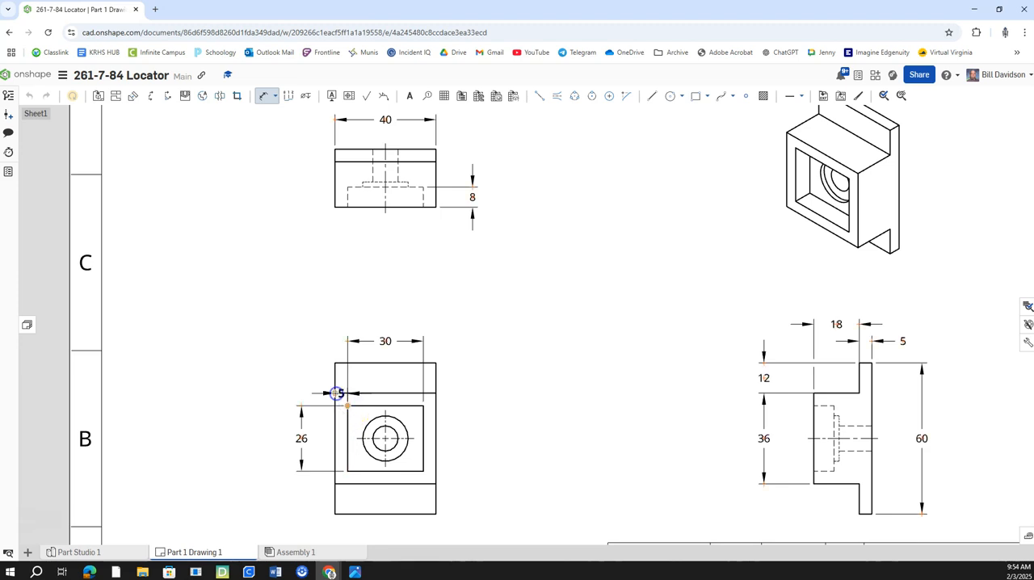
Step: Dimension the pocket's horizontal and vertical offsets from the block's upper-left corner in the front view
left_click(329, 340)
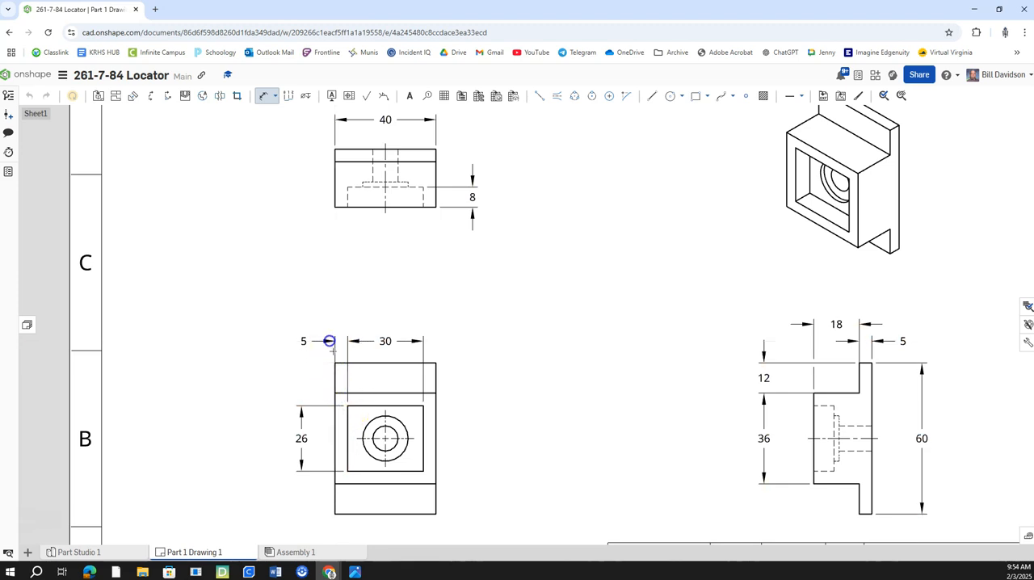
left_click(345, 404)
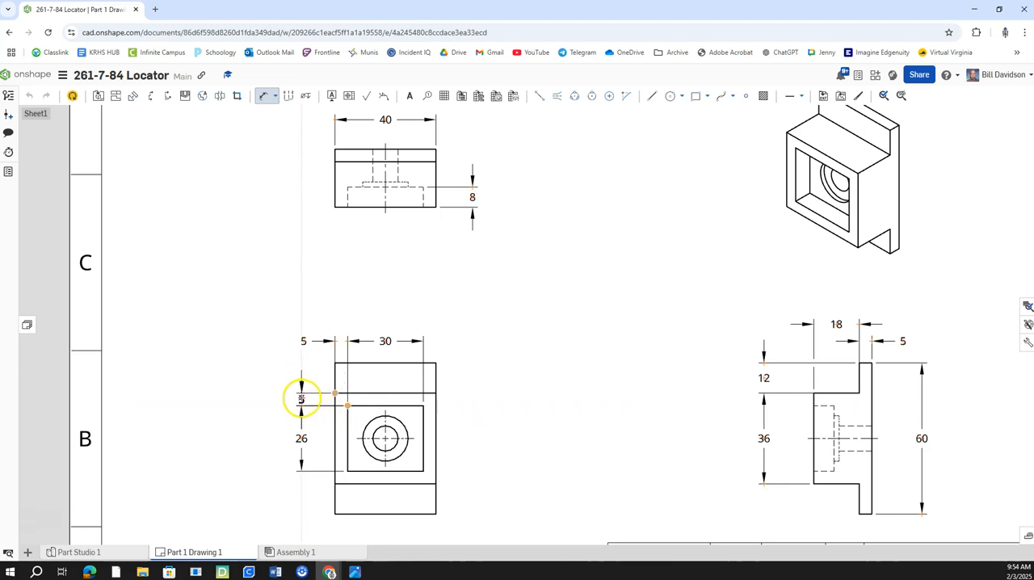
left_click(301, 398)
key("Escape")
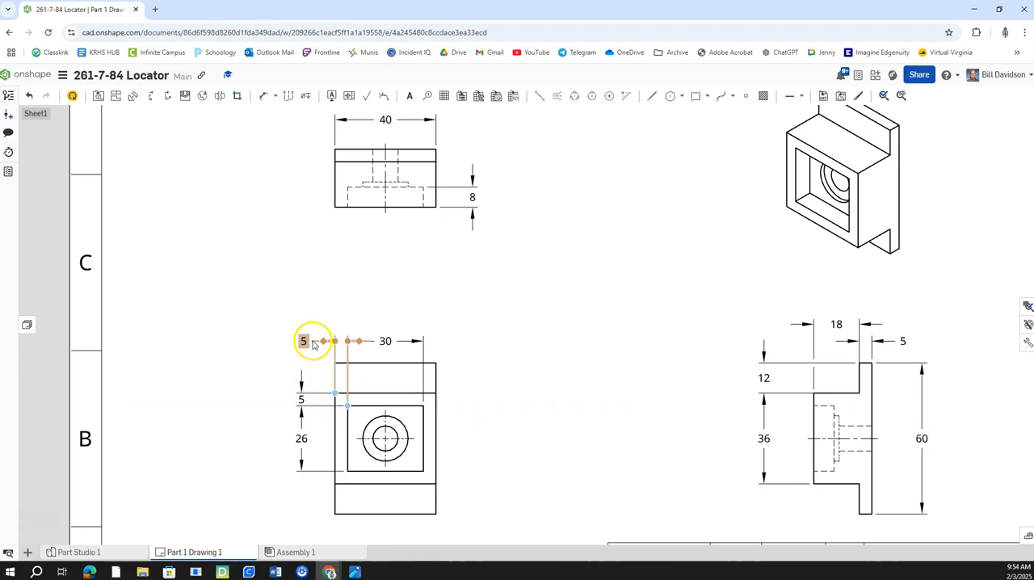
Step: Delete the pocket's horizontal offset dimension and flip the arrows of its vertical offset dimension inward
left_click(312, 342)
key("Delete")
left_click(301, 383)
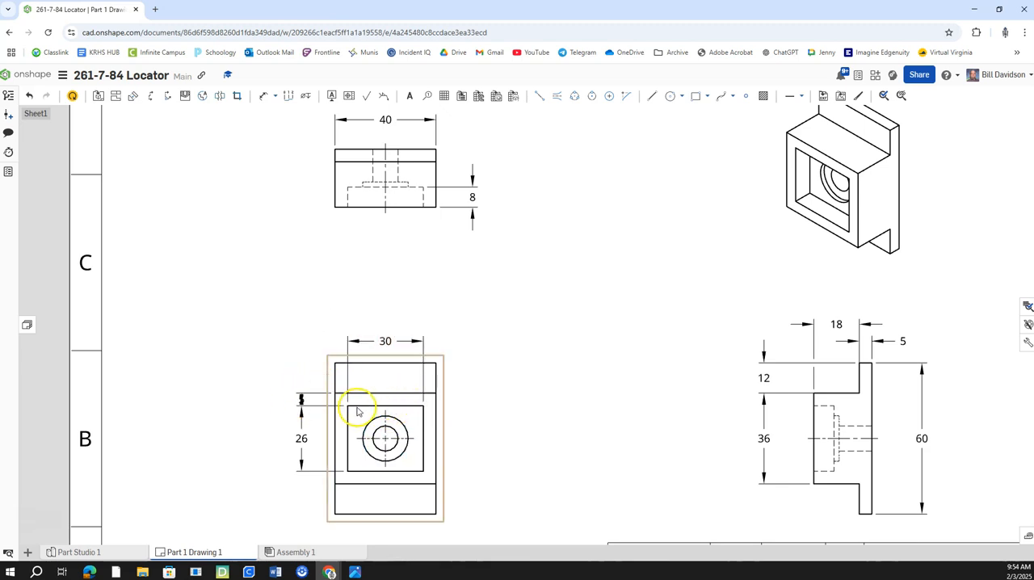
Step: Dimension the horizontal offset from the pocket's upper-left corner to the part's upper-left corner, in line with the pocket width dimension
left_click(262, 95)
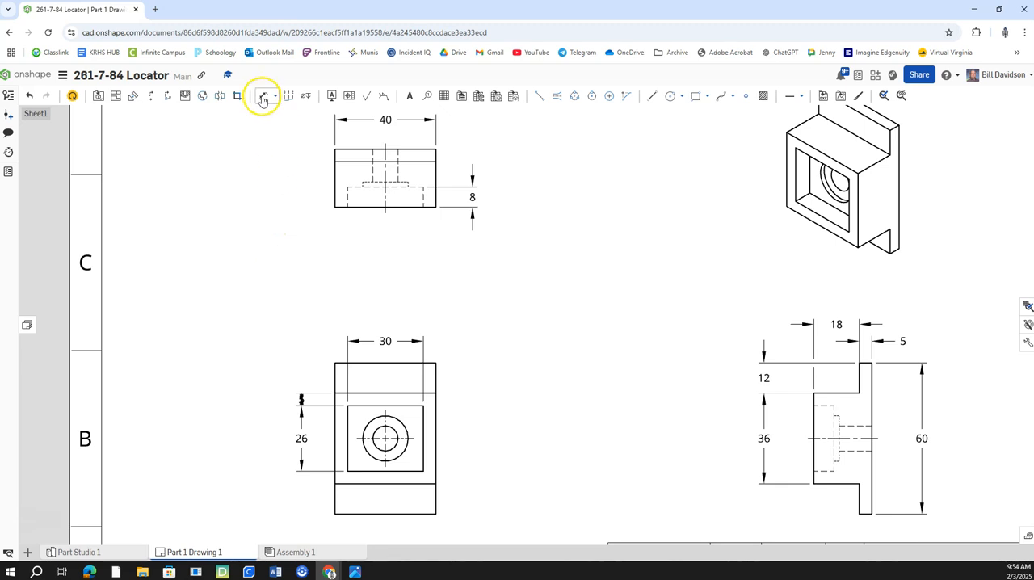
left_click(347, 407)
left_click(335, 363)
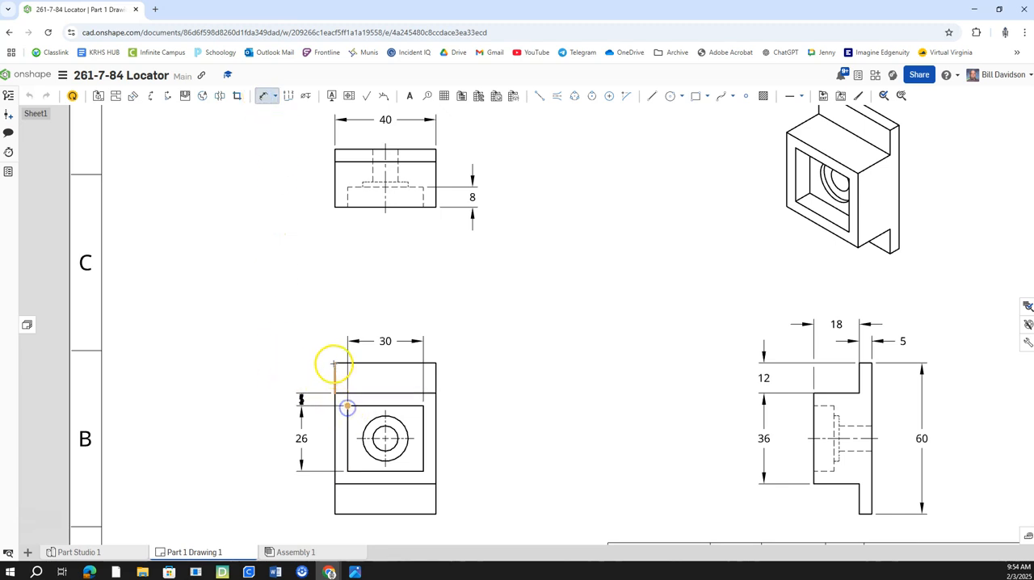
left_click(313, 345)
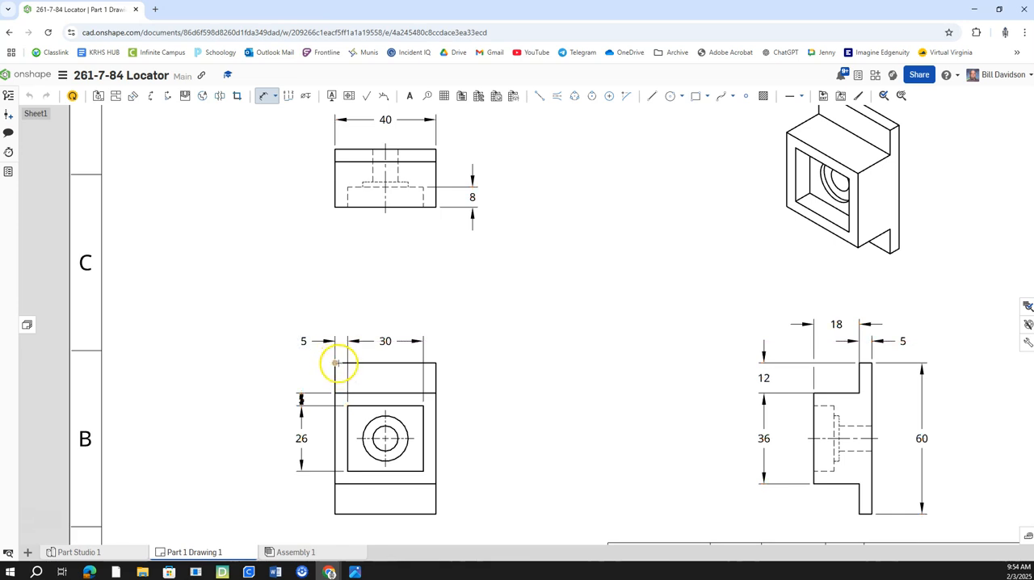
Step: Move the text of the pocket's vertical offset dimension in the front view up beside the upper section, clear of its arrows
right_click_drag(517, 395, 479, 374)
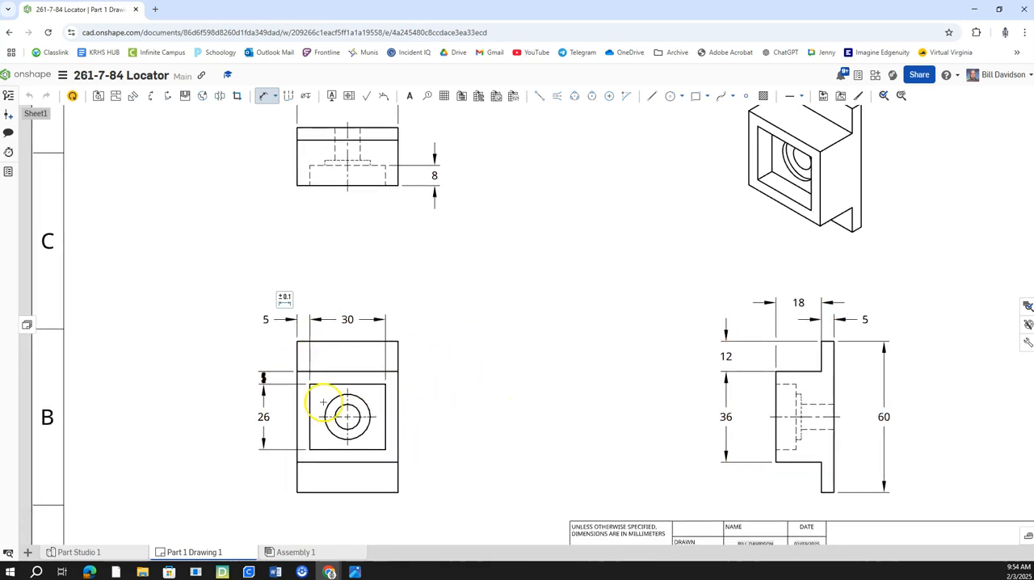
scroll(263, 378, "up", 5)
left_click_drag(254, 372, 292, 345)
scroll(313, 374, "down", 1)
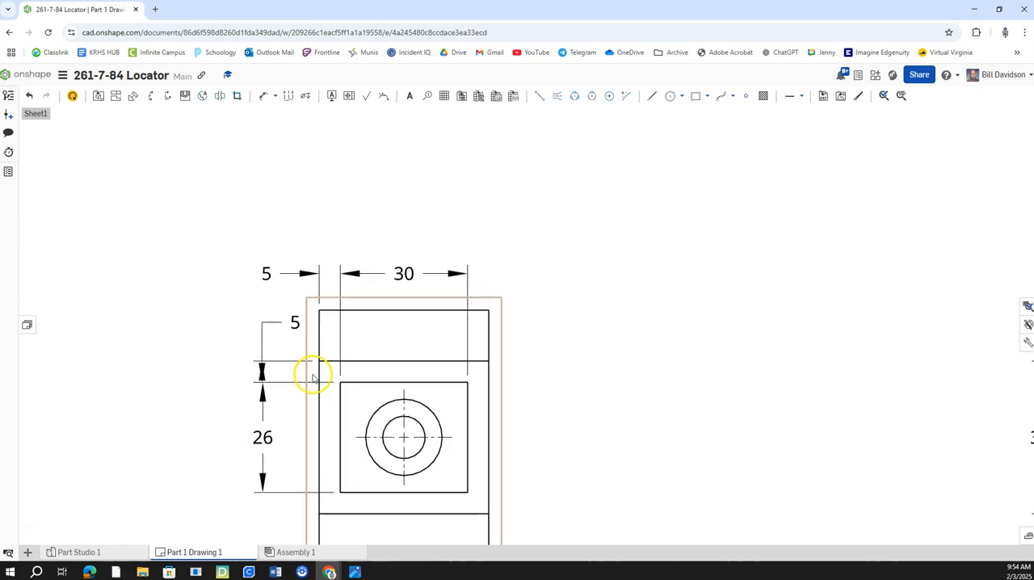
scroll(280, 413, "up", 1)
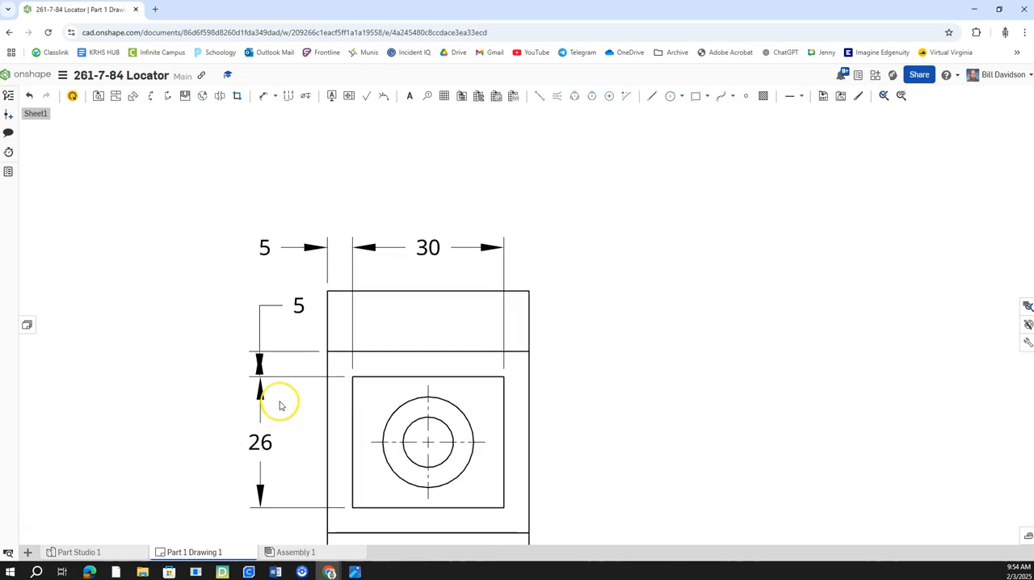
middle_click_drag(277, 404, 221, 341)
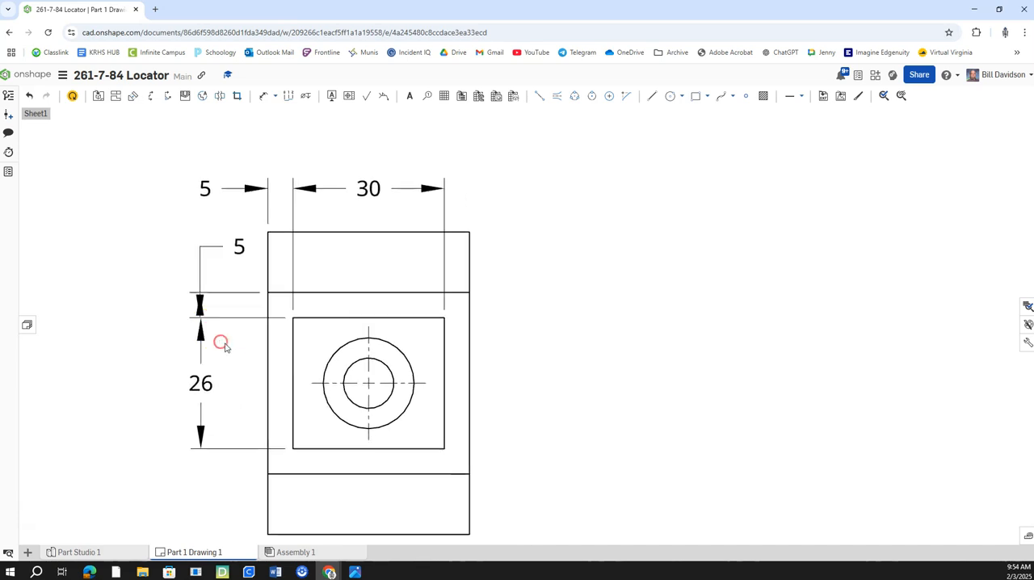
scroll(242, 388, "down", 1)
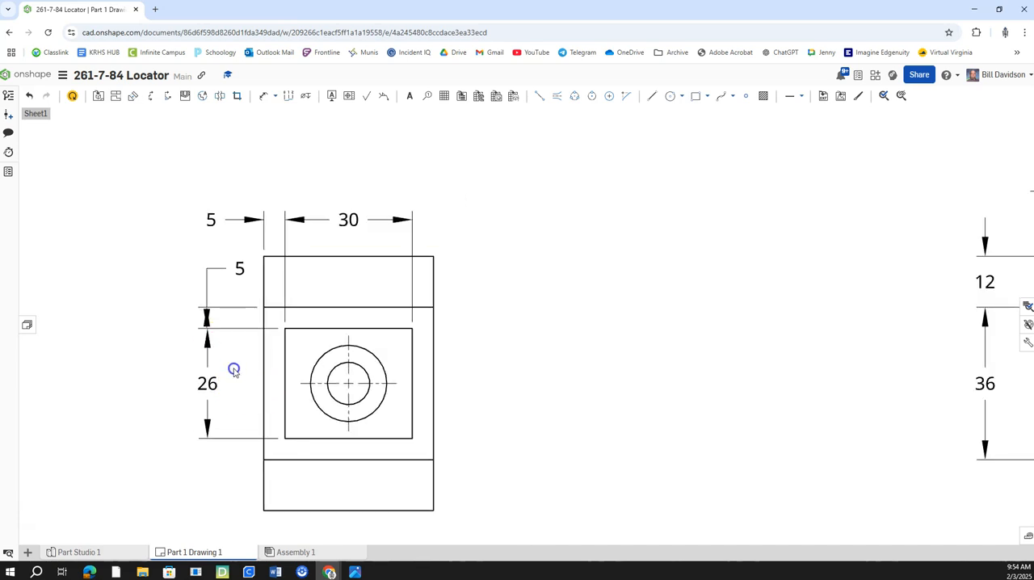
Step: Add a hole callout to the 10 mm counterbored hole in the front view, placed beside the block's upper-right edge
left_click(380, 224)
left_click(304, 96)
left_click(348, 364)
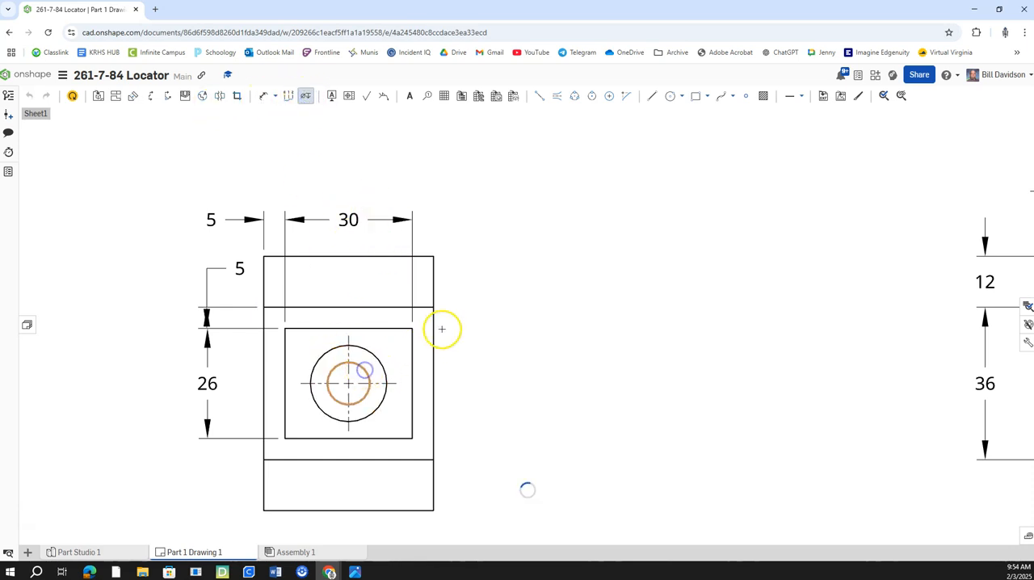
left_click(487, 310)
scroll(525, 373, "down", 3)
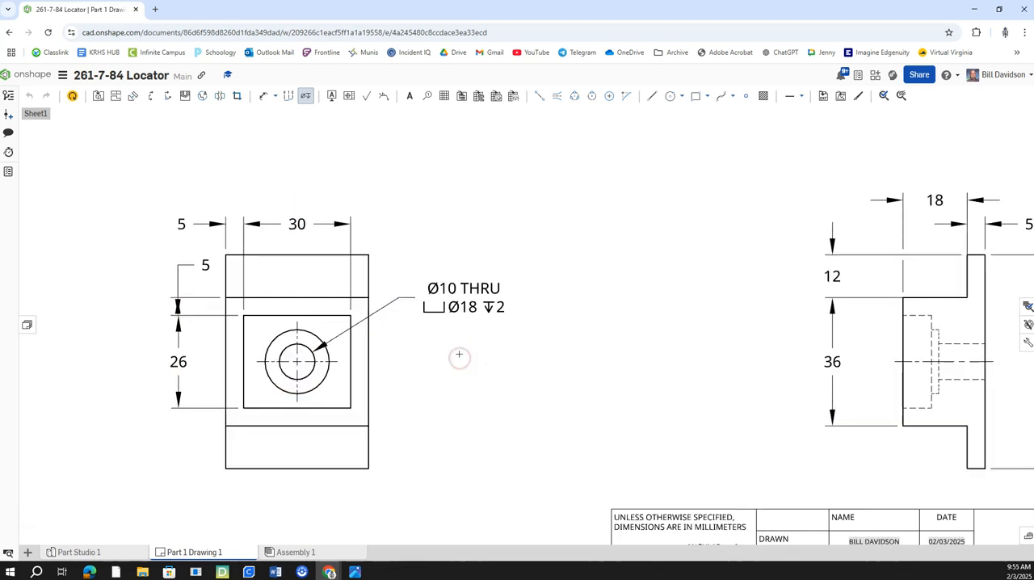
left_click(521, 343)
scroll(487, 330, "up", 1)
scroll(515, 341, "down", 1)
middle_click_drag(607, 358, 501, 301)
scroll(501, 302, "down", 2)
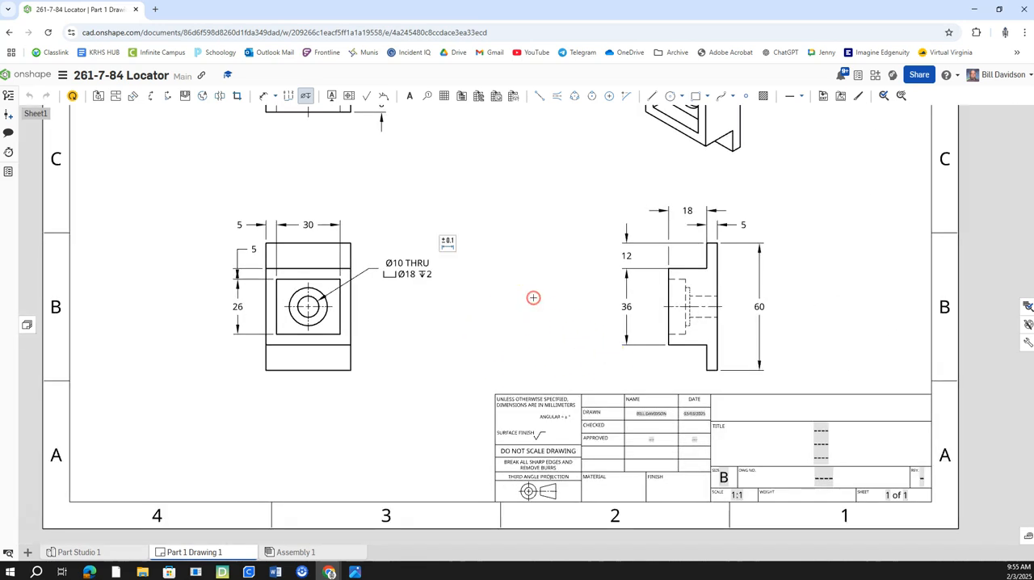
middle_click(533, 298)
middle_click(534, 298)
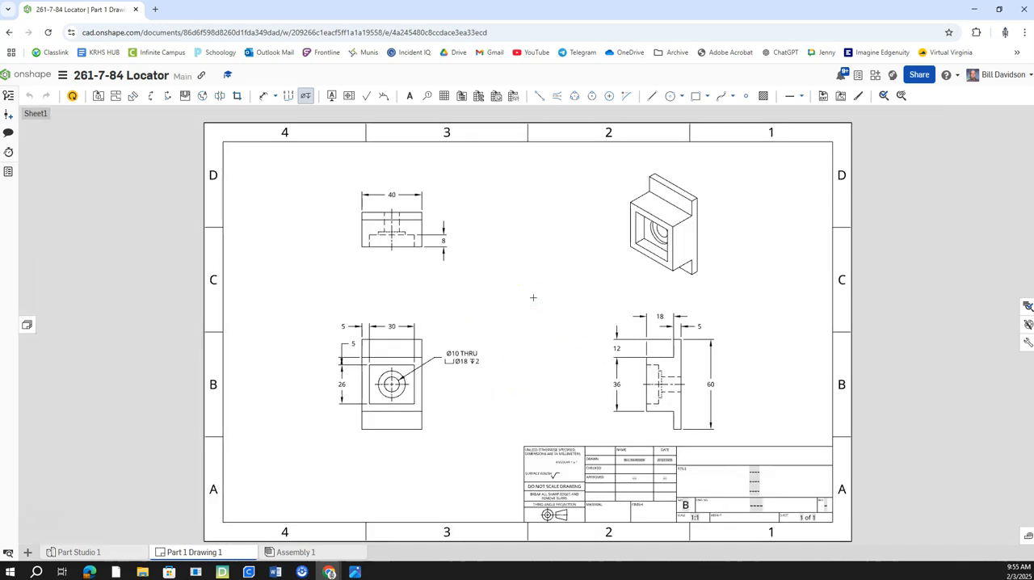
Step: Enter Locator in the third title line of the title block, replacing the 261-7-84 entry
left_click(754, 473)
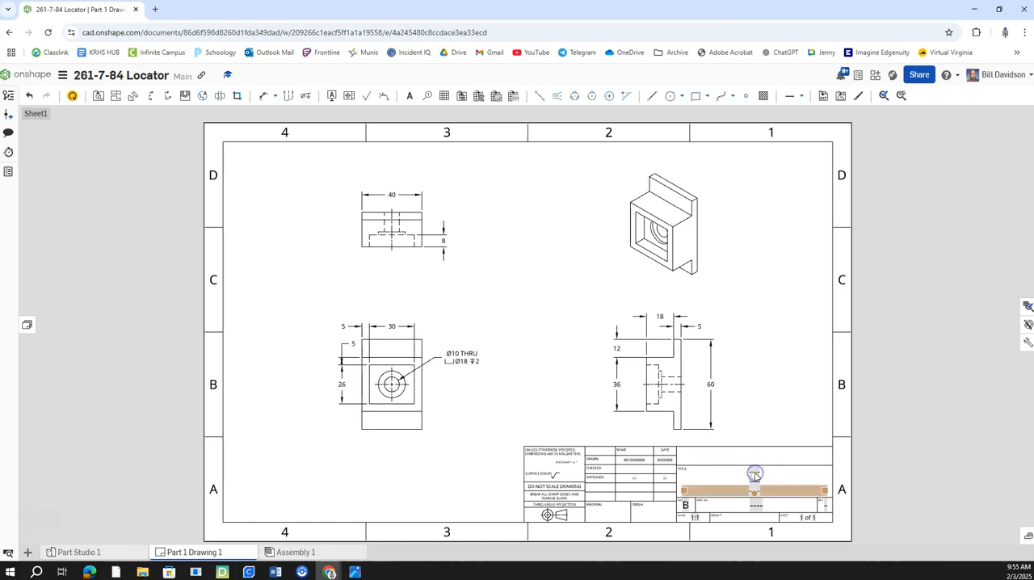
double_click(754, 474)
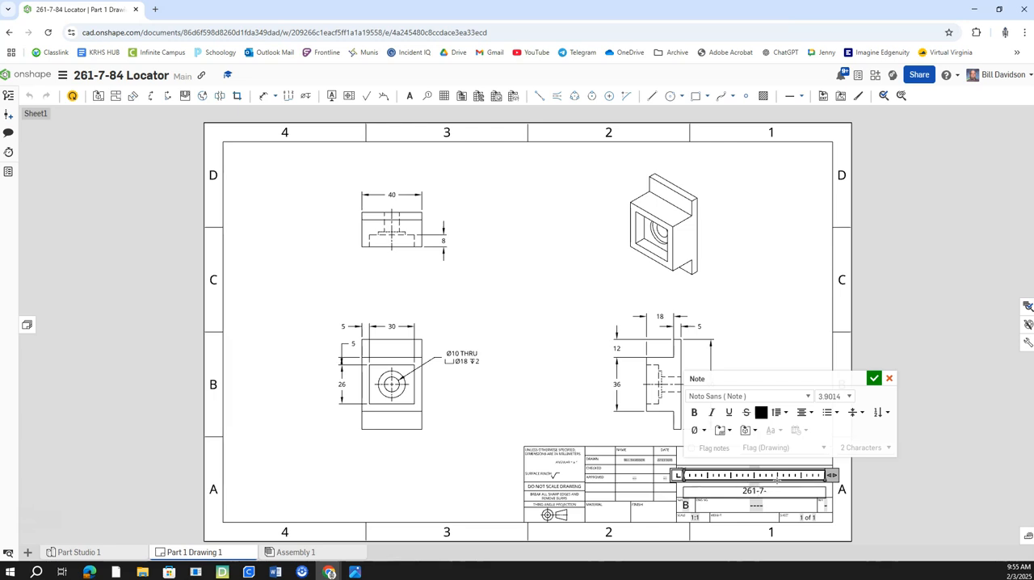
type("261-7-84")
left_click(873, 379)
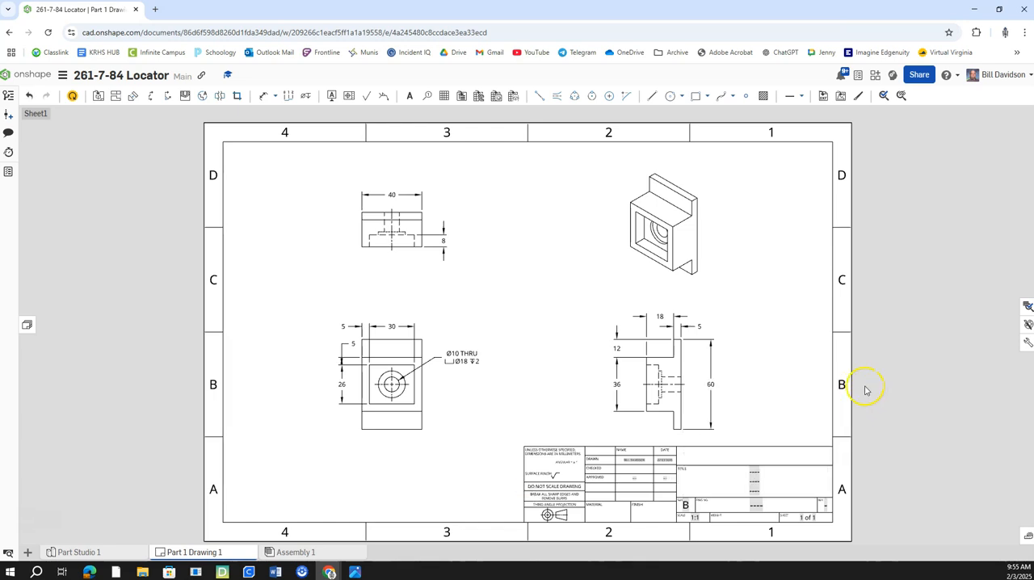
double_click(758, 476)
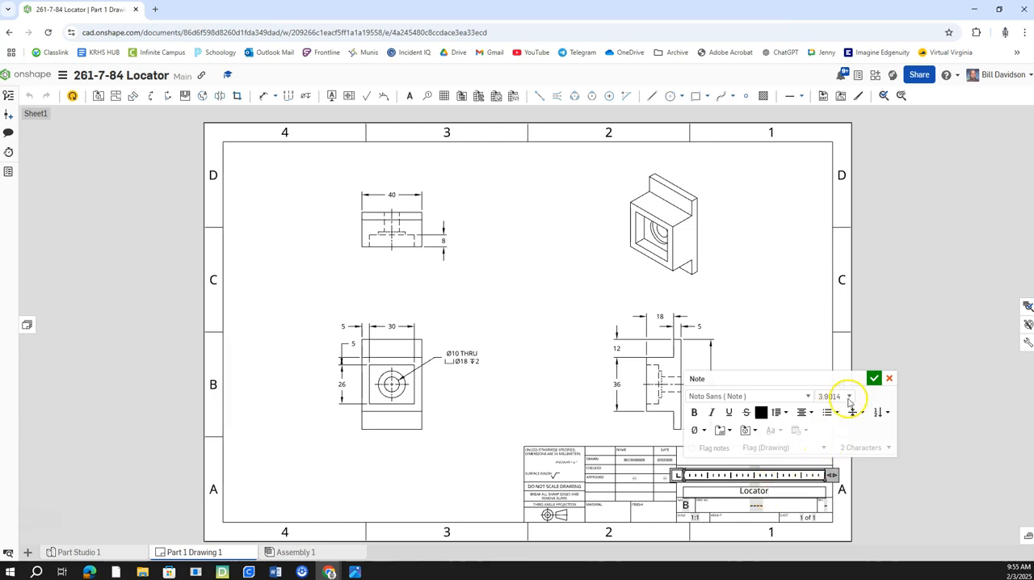
left_click(873, 378)
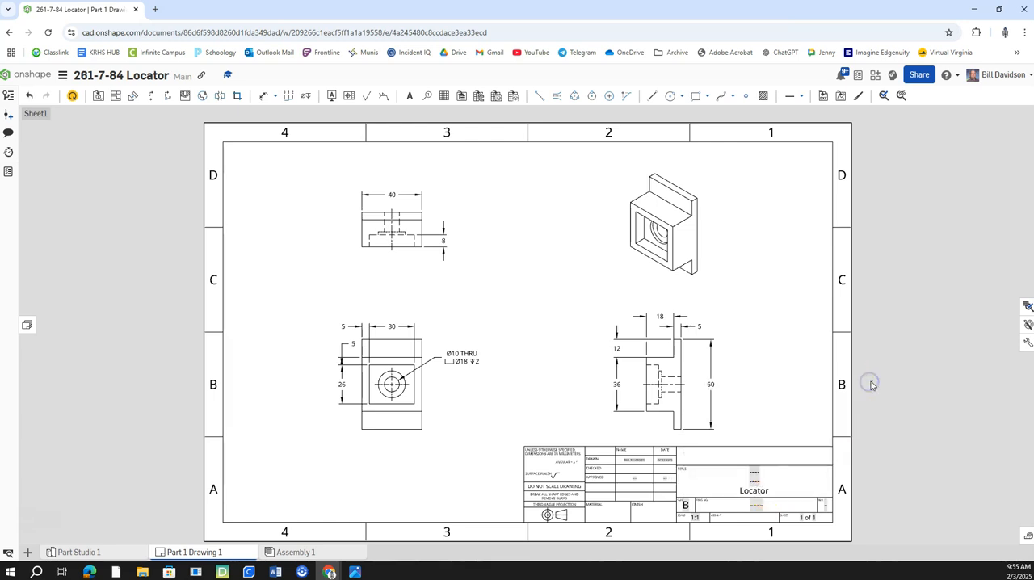
Step: Enter 281-7-84 as the drawing number in the title block
double_click(771, 495)
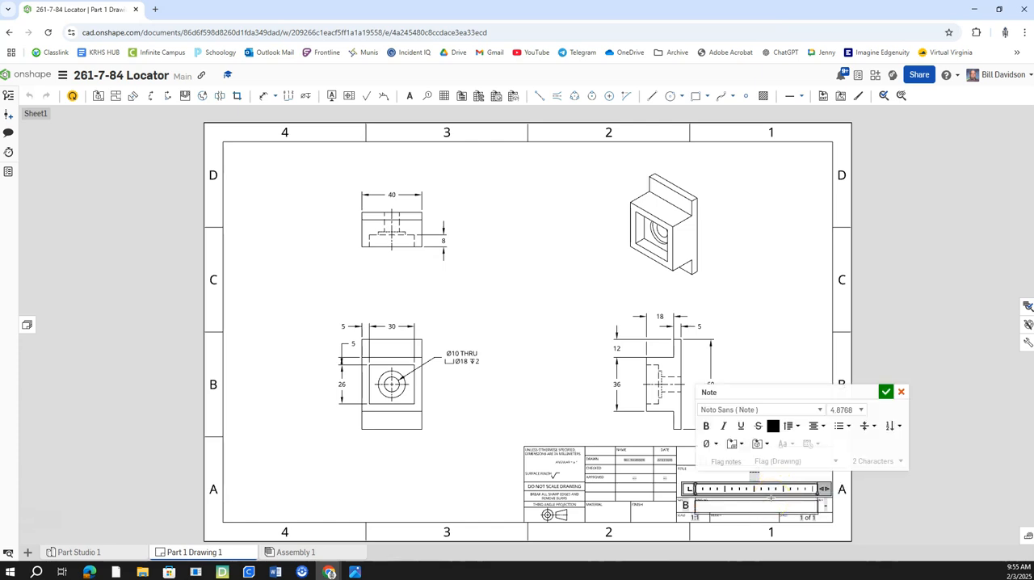
type("261-")
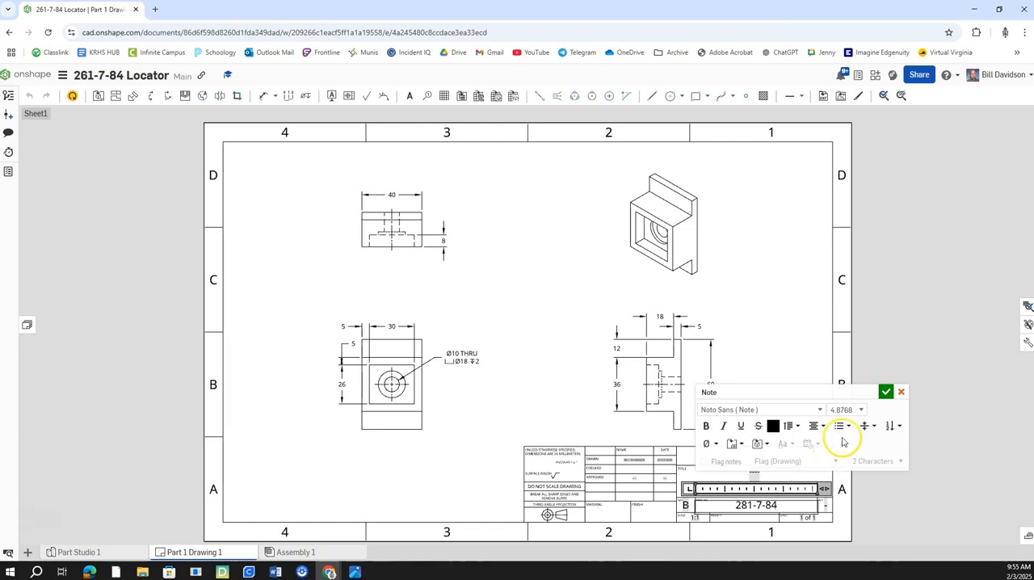
left_click(885, 392)
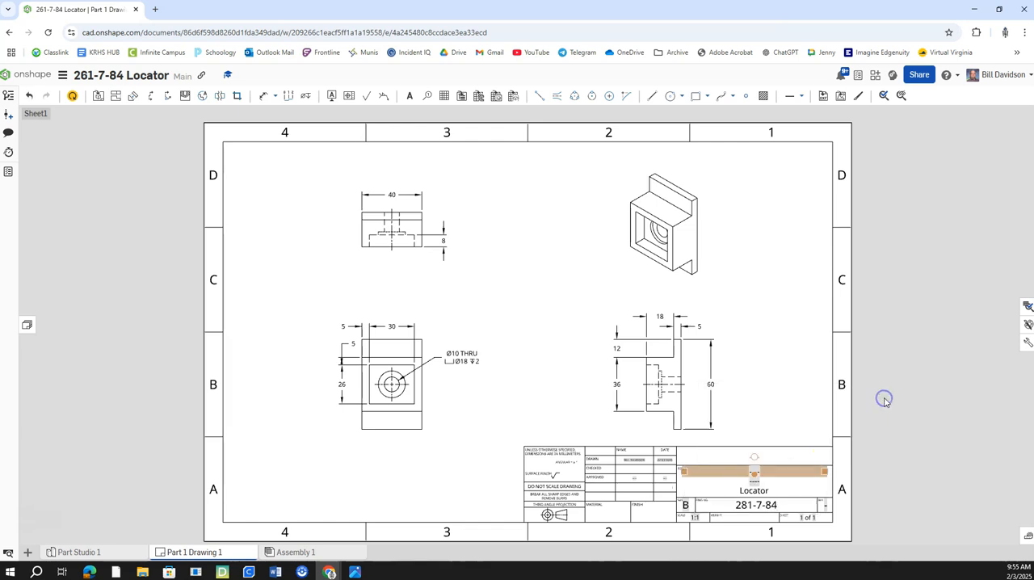
Step: Enter Locator in the first title line of the title block and clear the third title line
double_click(757, 474)
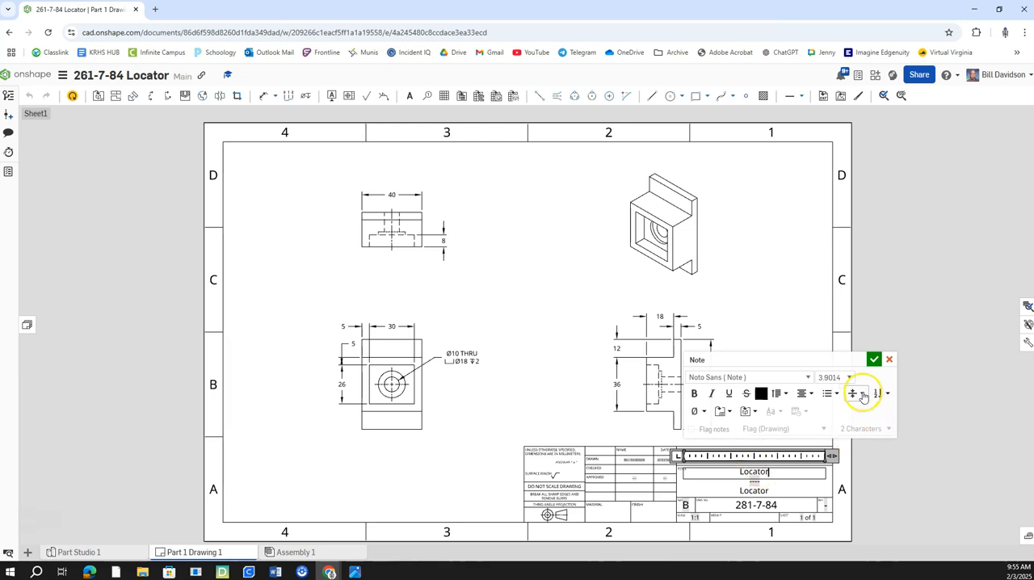
left_click(873, 361)
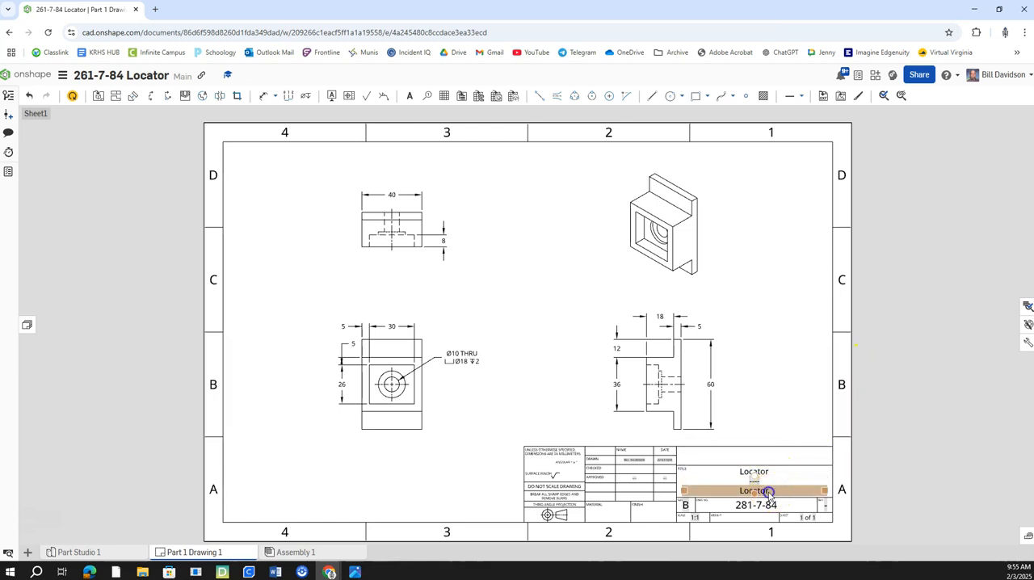
double_click(768, 492)
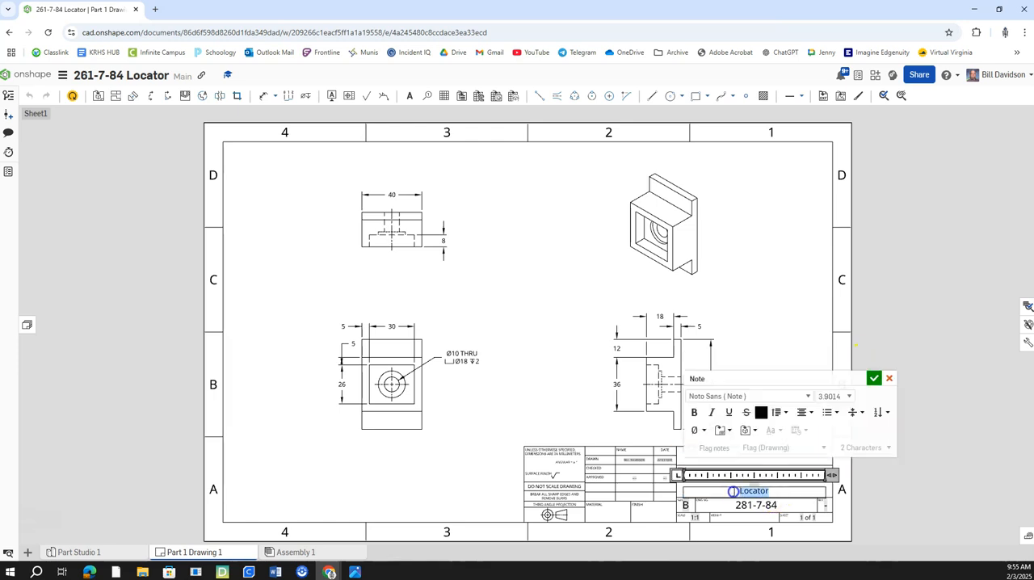
left_click(873, 378)
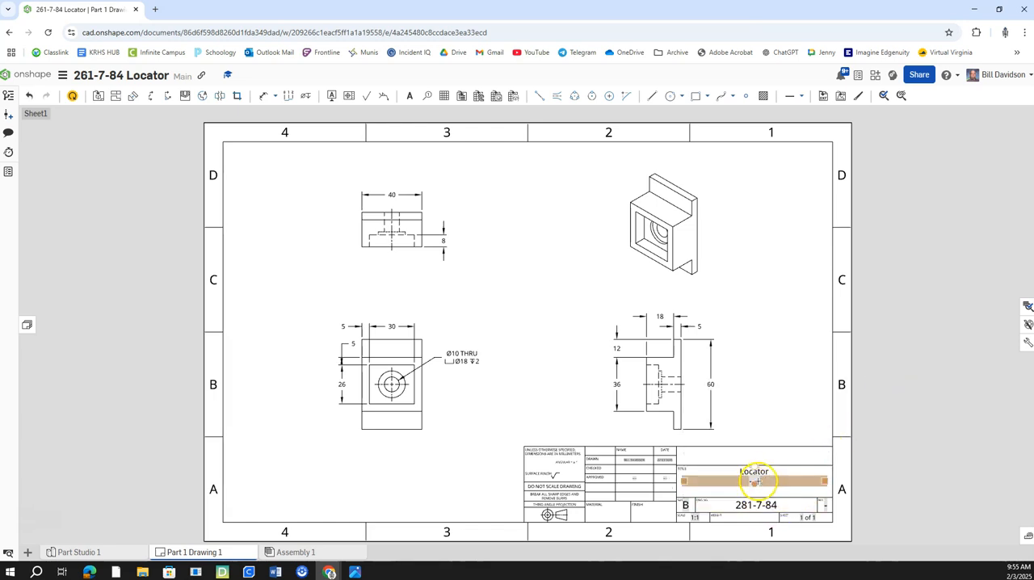